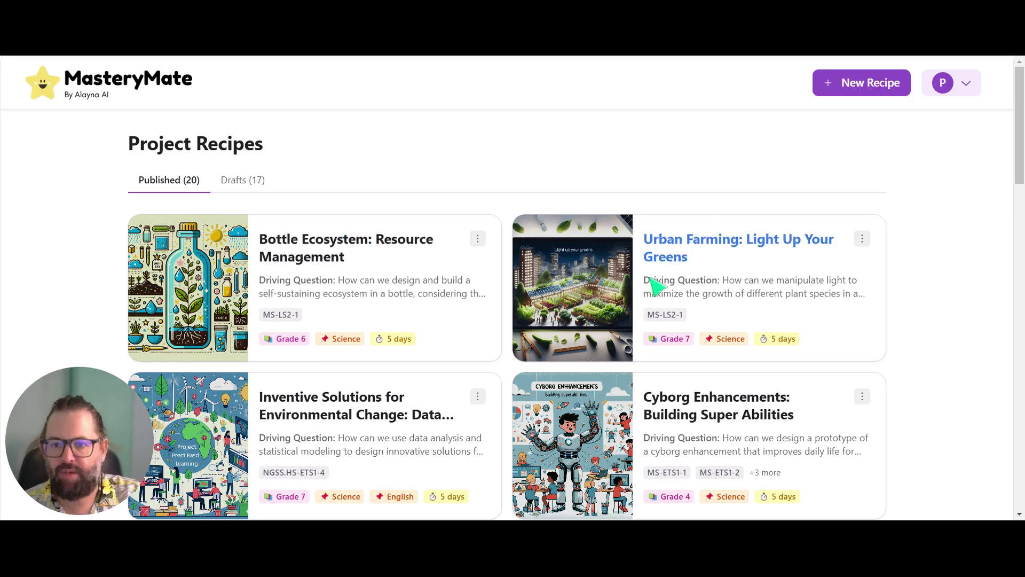
Start a new PBL recipe and choose the 'I have an idea' path.
scroll(658, 288, "down", 6)
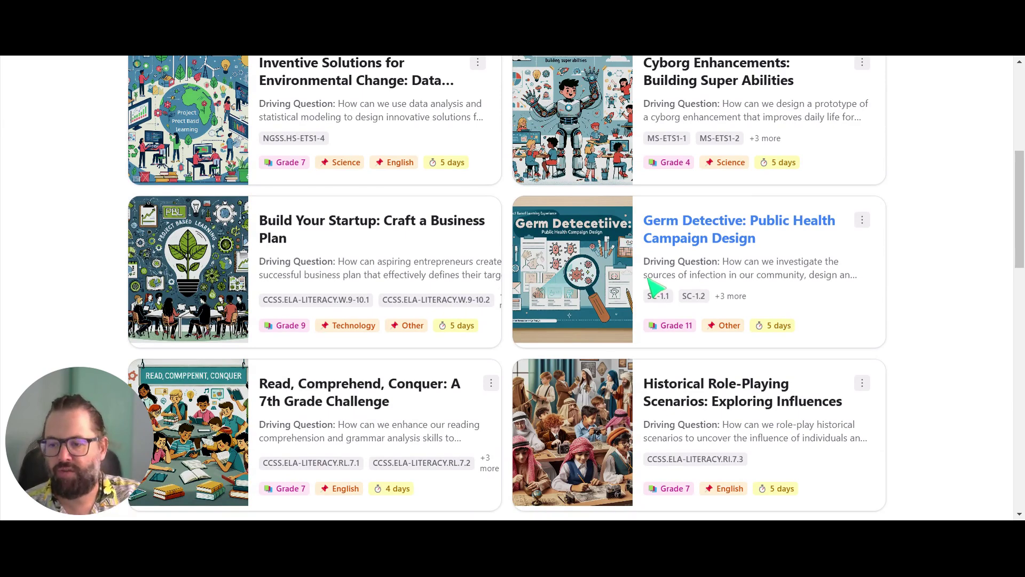
scroll(658, 289, "up", 6)
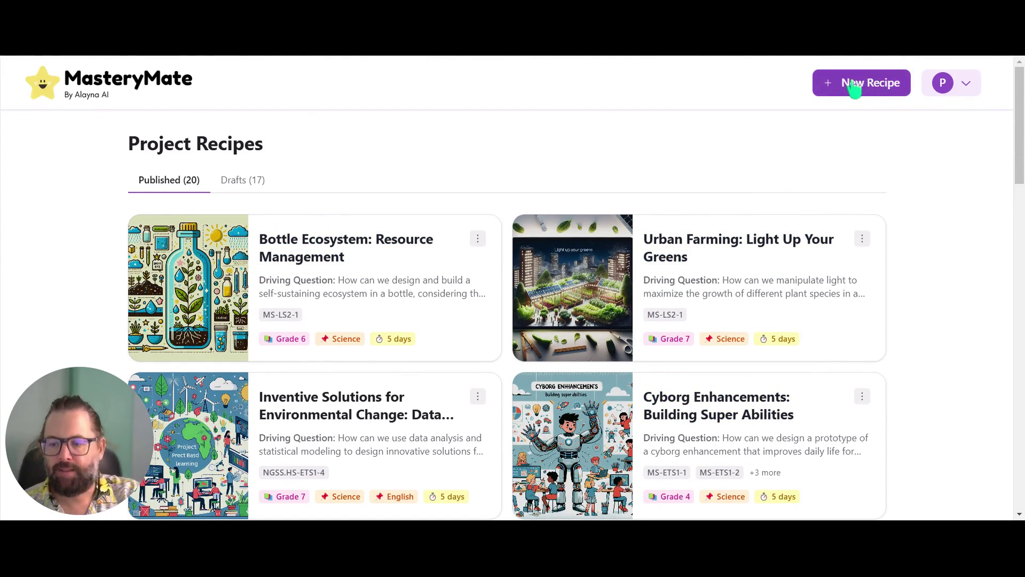
left_click(855, 85)
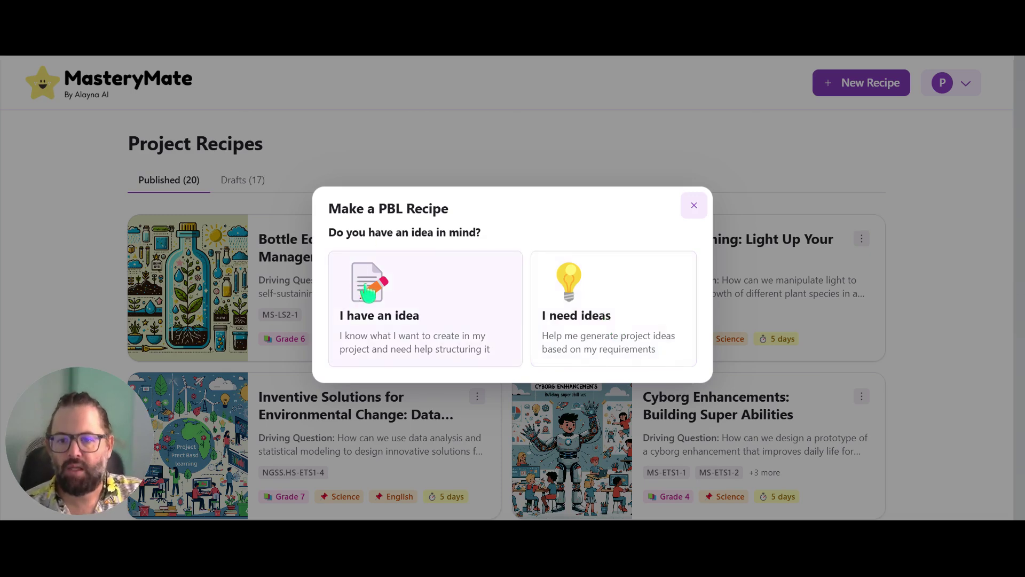
left_click(372, 293)
Look over the idea, standards, grade, subject and duration fields, then close without generating.
left_click(427, 186)
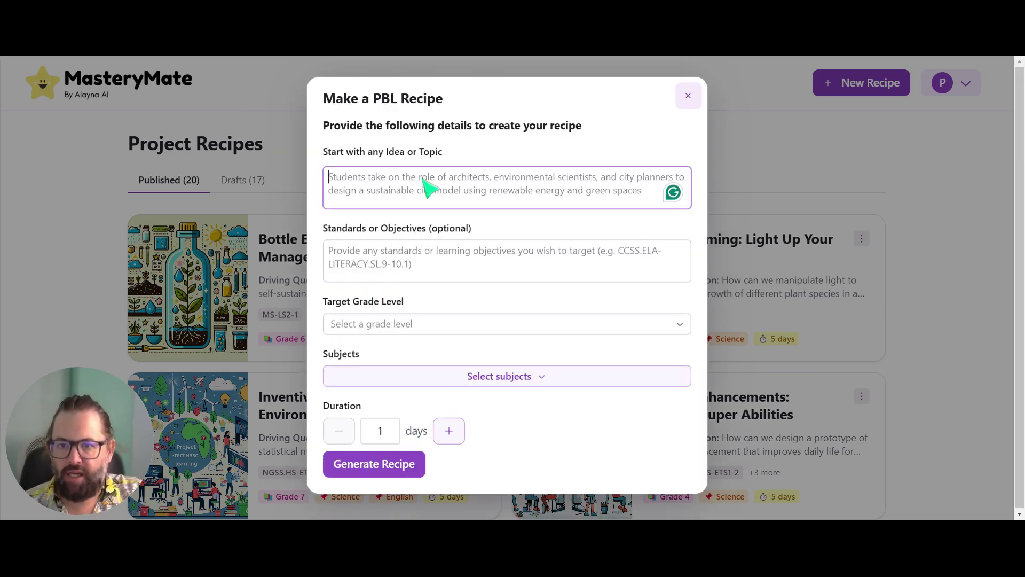
left_click(421, 264)
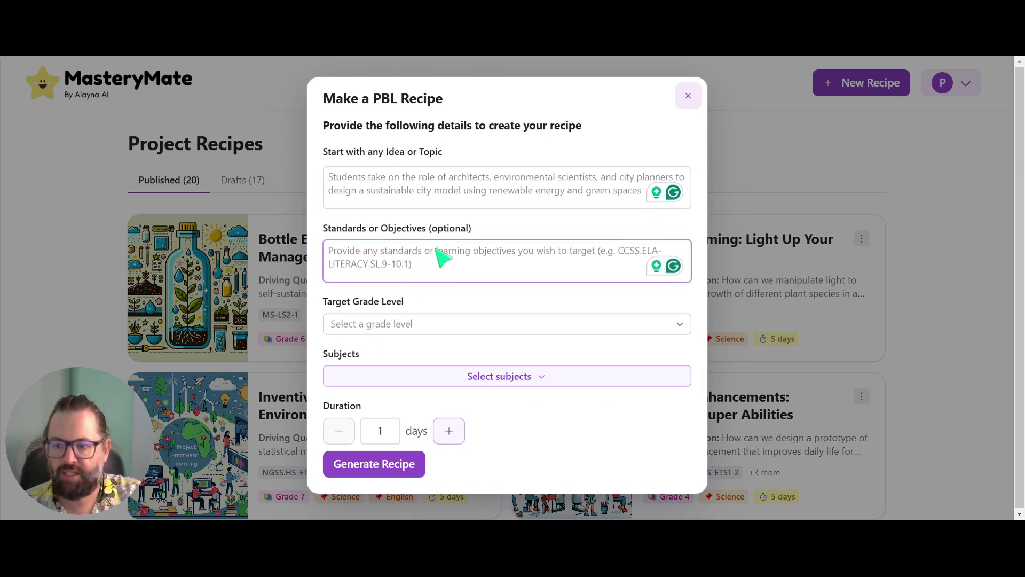
left_click(416, 324)
left_click(411, 324)
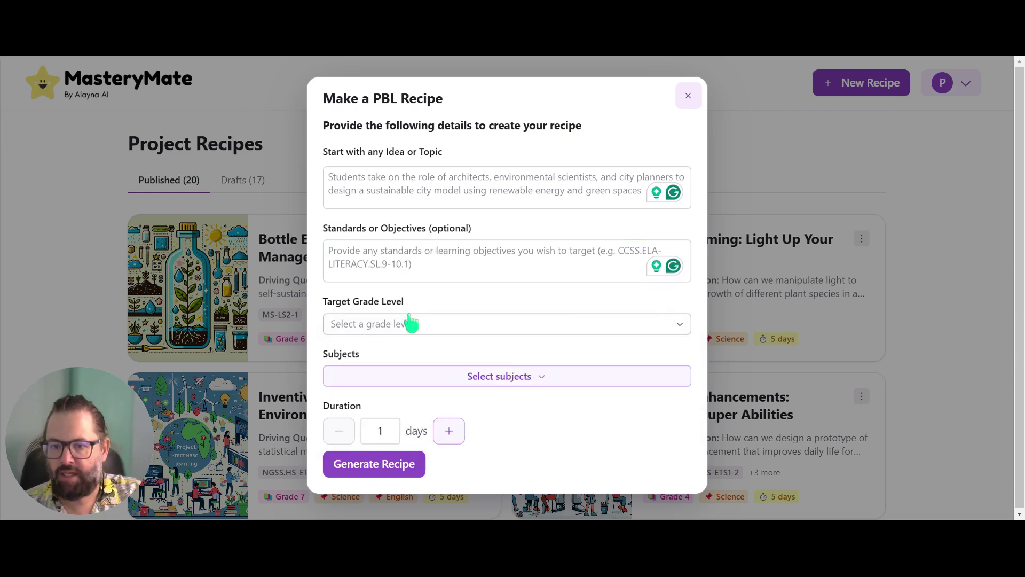
left_click(473, 378)
left_click(474, 379)
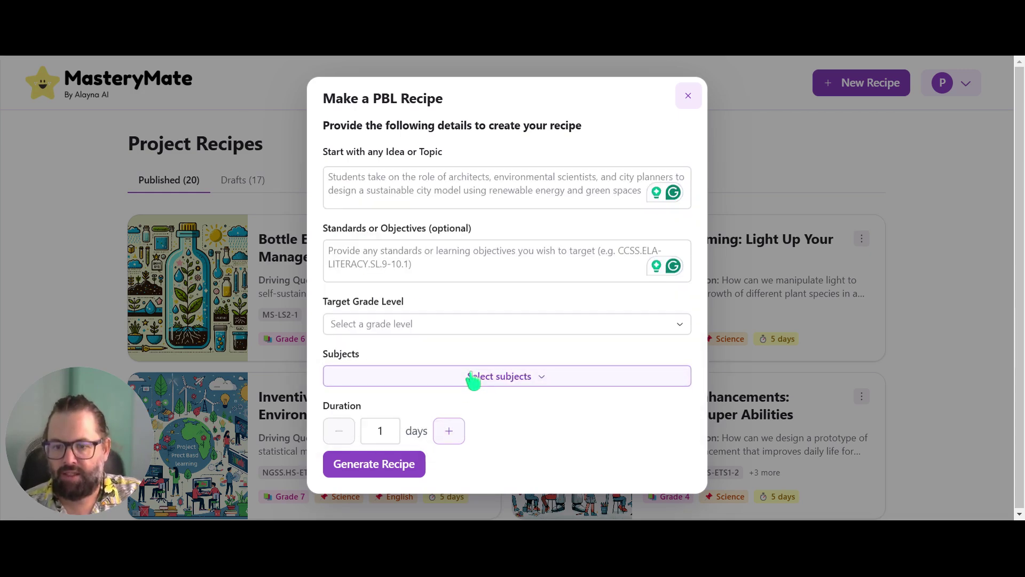
left_click(447, 431)
left_click(448, 431)
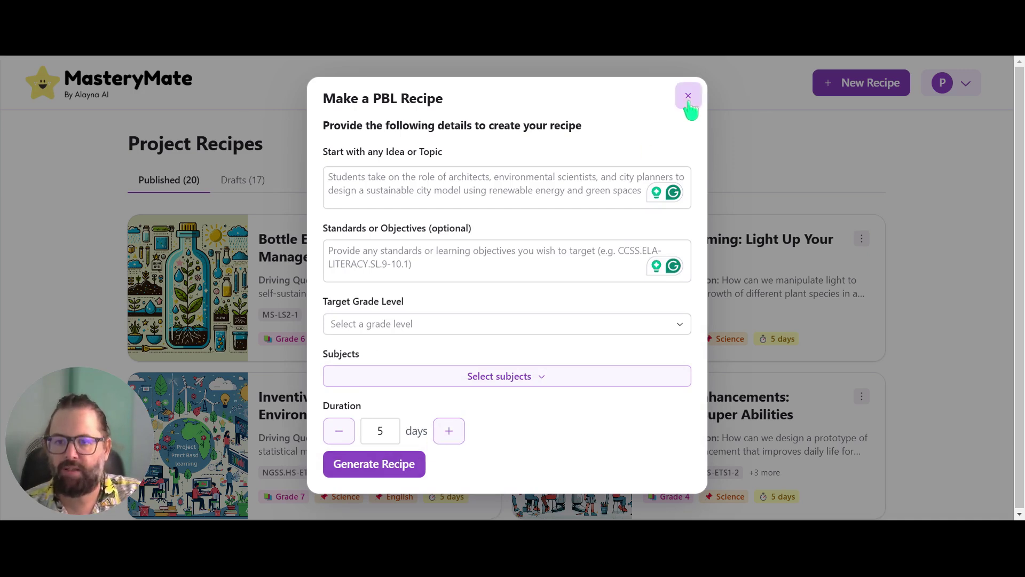
left_click(689, 97)
Start a new recipe in 'I need ideas' mode and paste the MS-LS2-1 standards text.
left_click(844, 85)
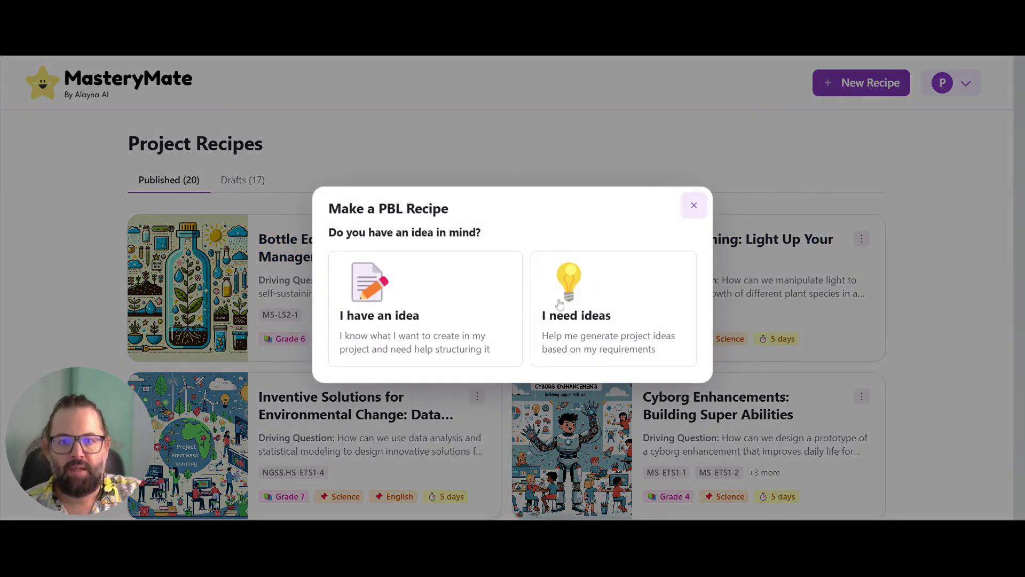
left_click(574, 293)
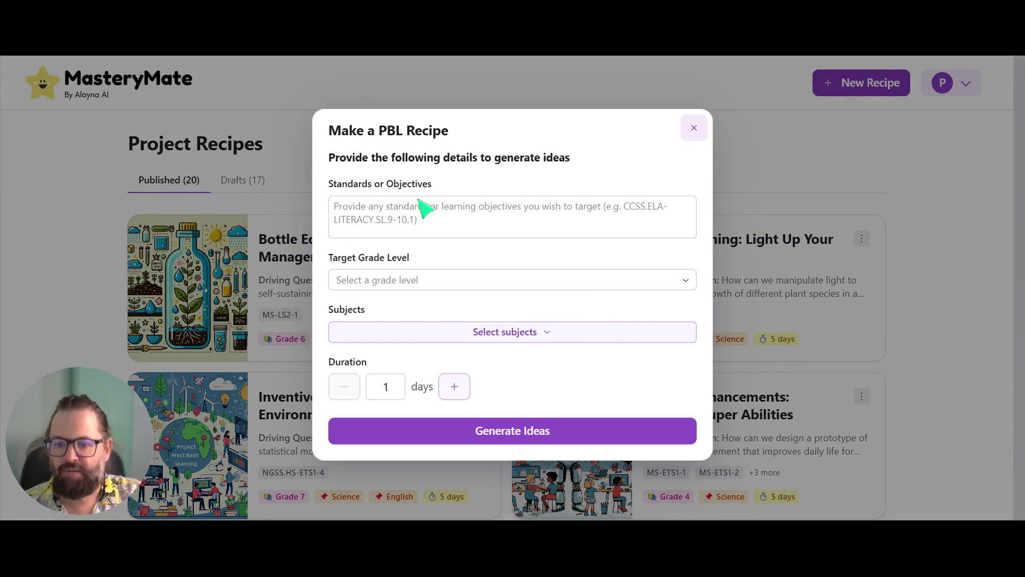
left_click(436, 209)
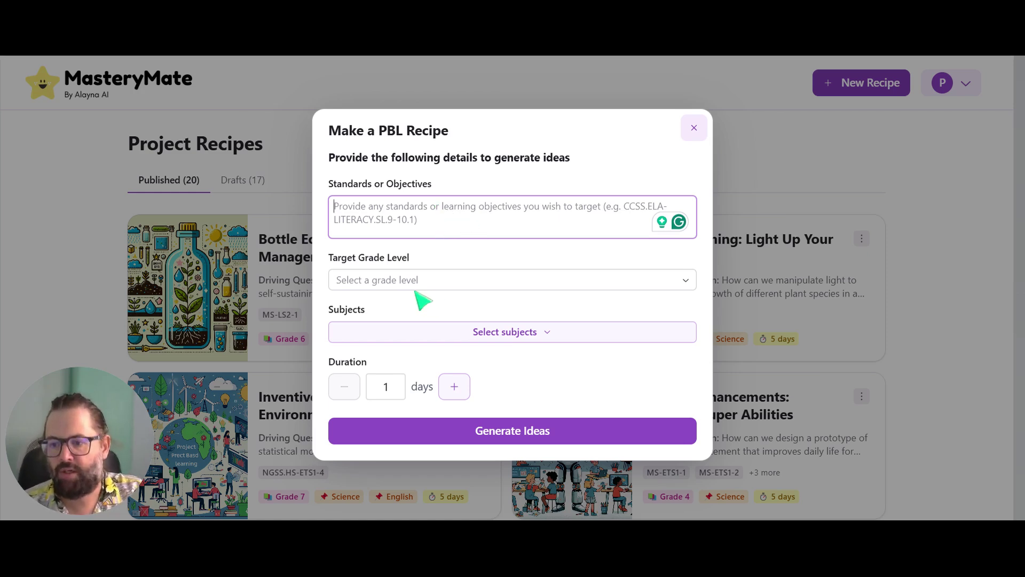
left_click(542, 57)
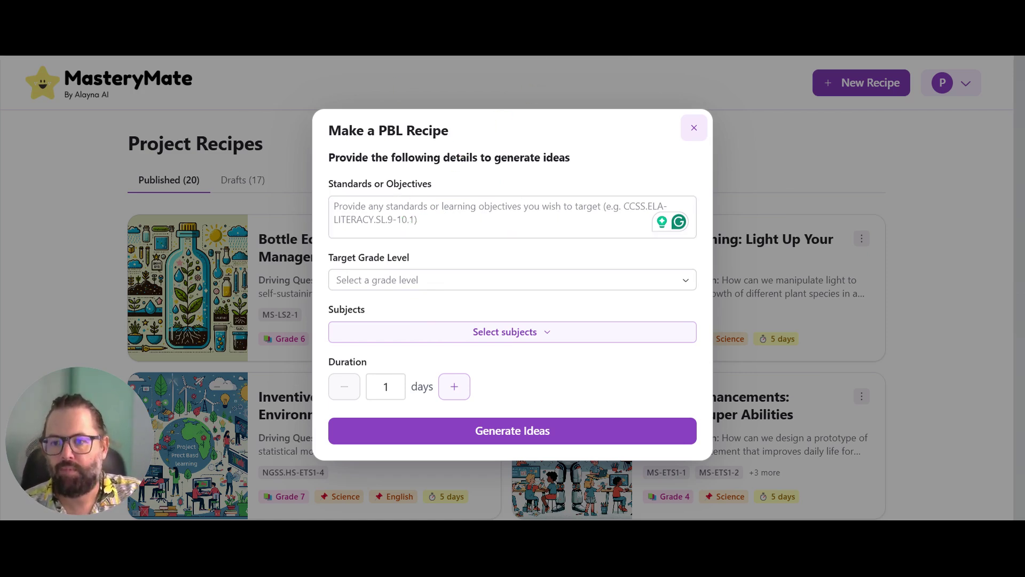
key("alt+Tab")
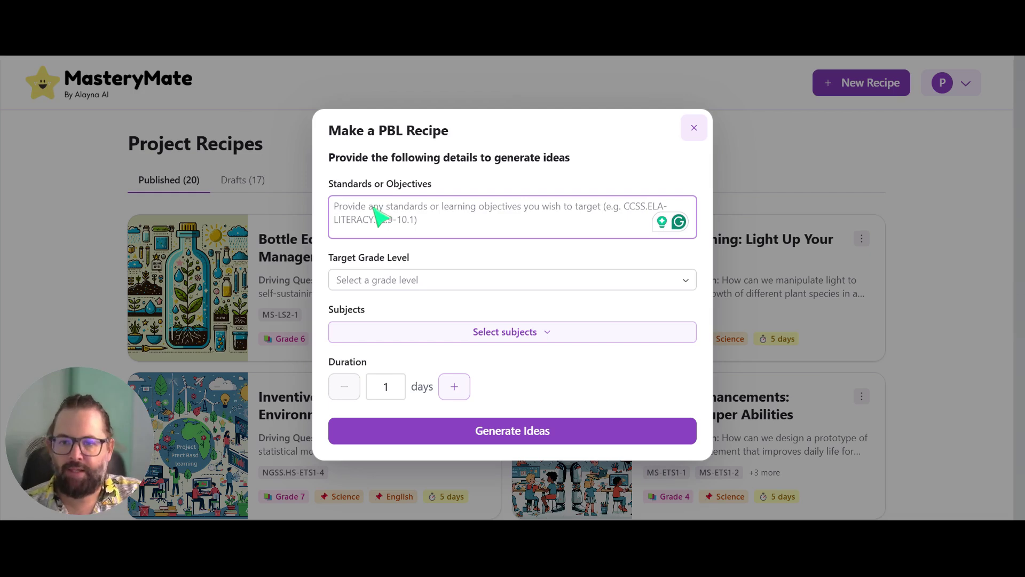
key("ctrl+v")
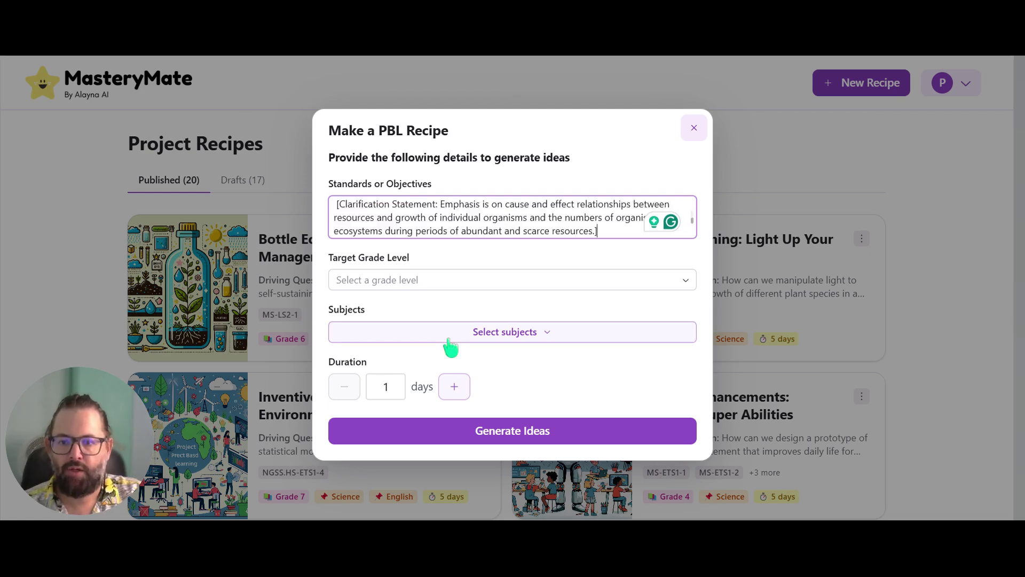
scroll(488, 224, "up", 3)
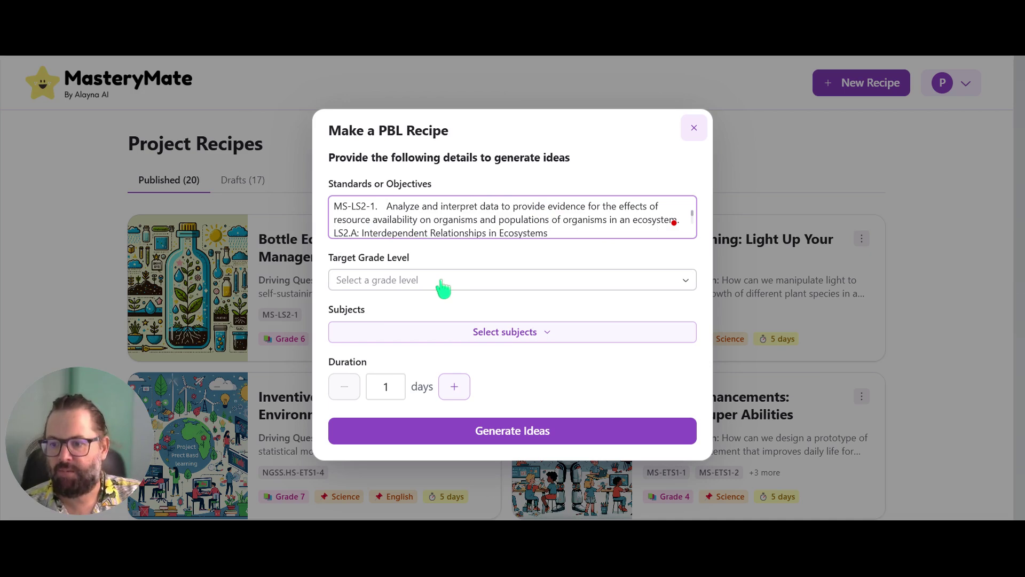
Set grade 6, subject Science and a 5-day duration, then generate ideas.
left_click(442, 283)
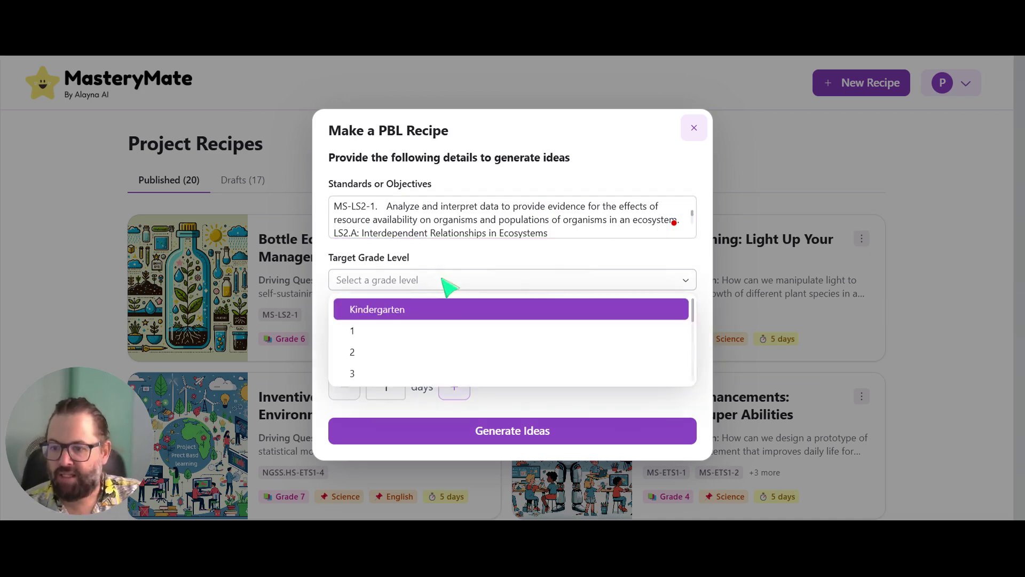
scroll(454, 326, "down", 3)
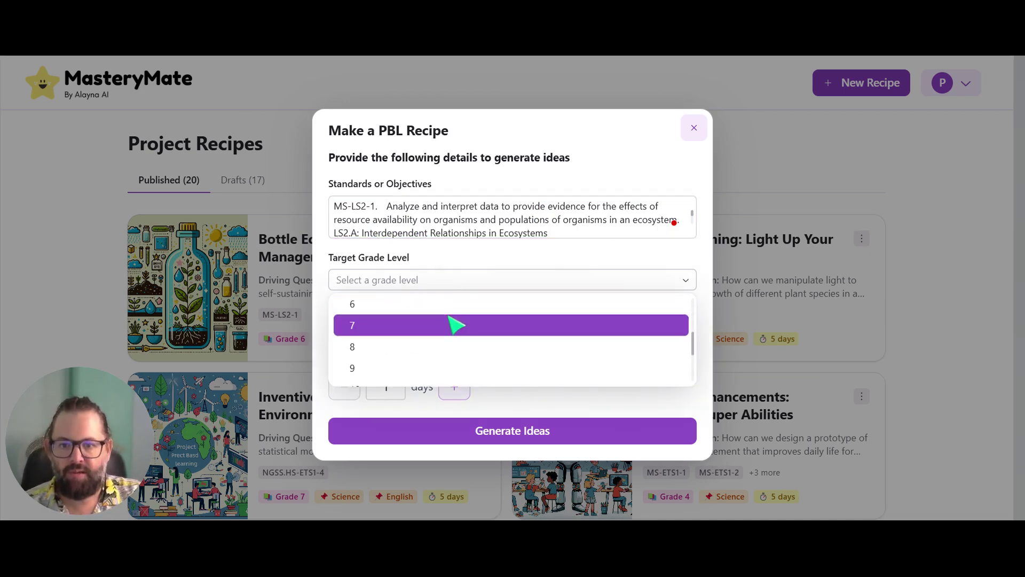
left_click(447, 305)
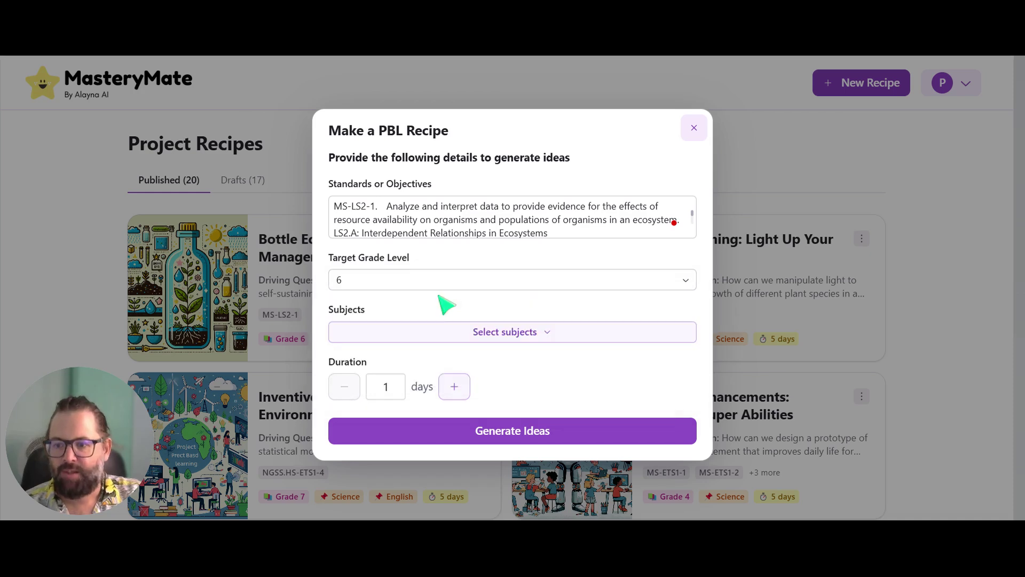
left_click(505, 332)
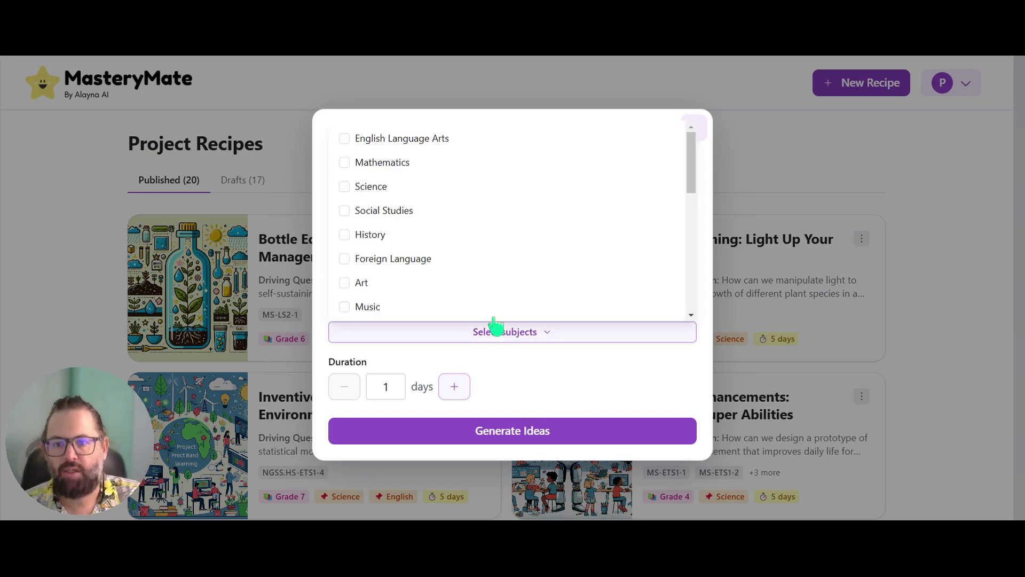
left_click(376, 188)
left_click(515, 375)
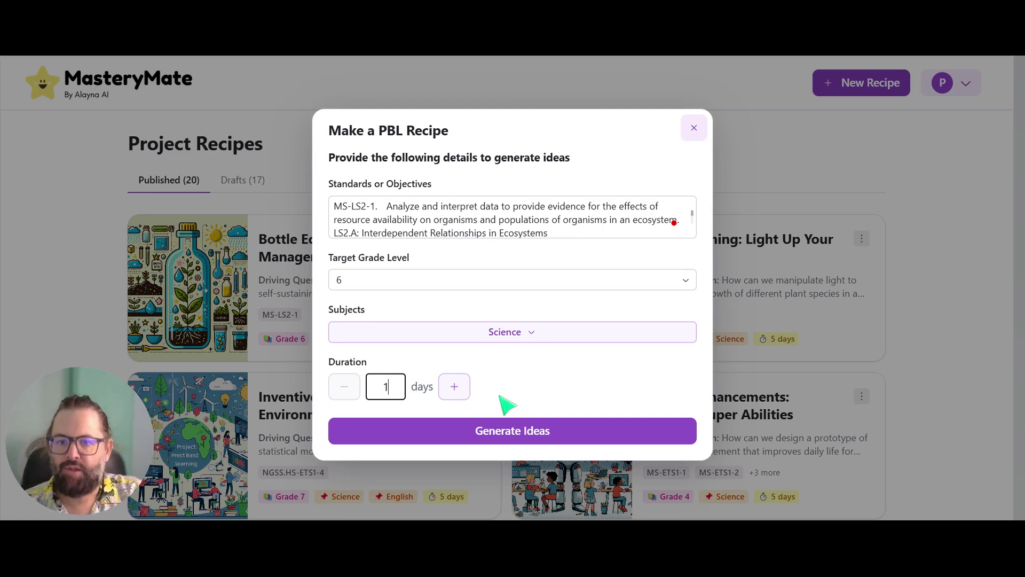
left_click(455, 387)
left_click(455, 387)
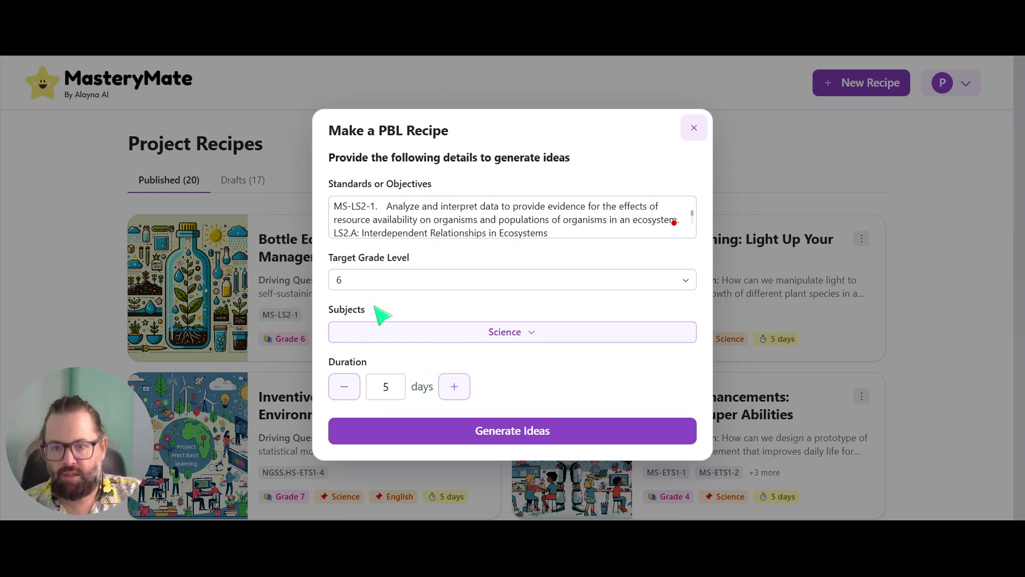
left_click(530, 436)
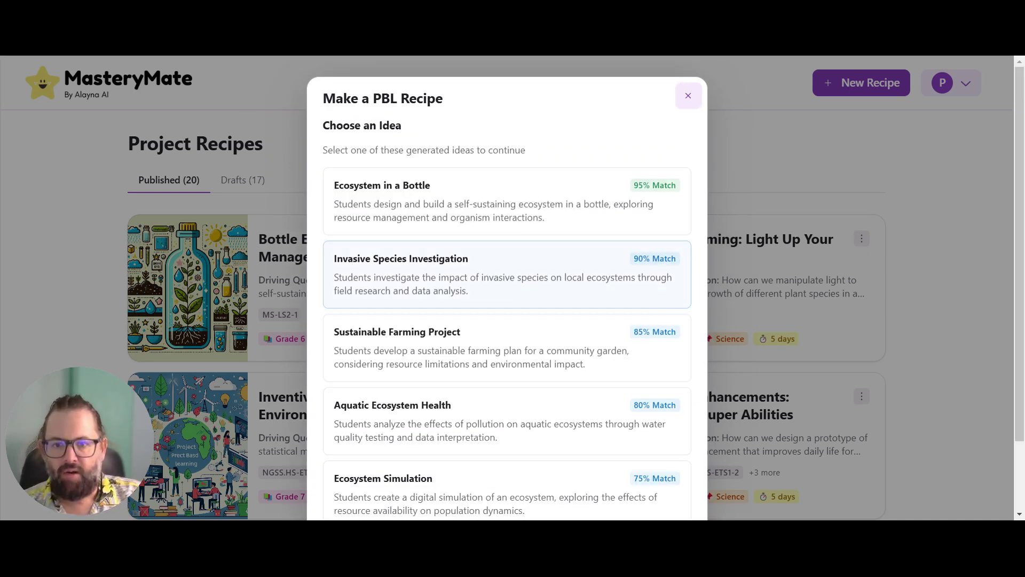
Scroll through the five ideas, from Ecosystem in a Bottle (95%) to Ecosystem Simulation (75%).
scroll(641, 324, "down", 2)
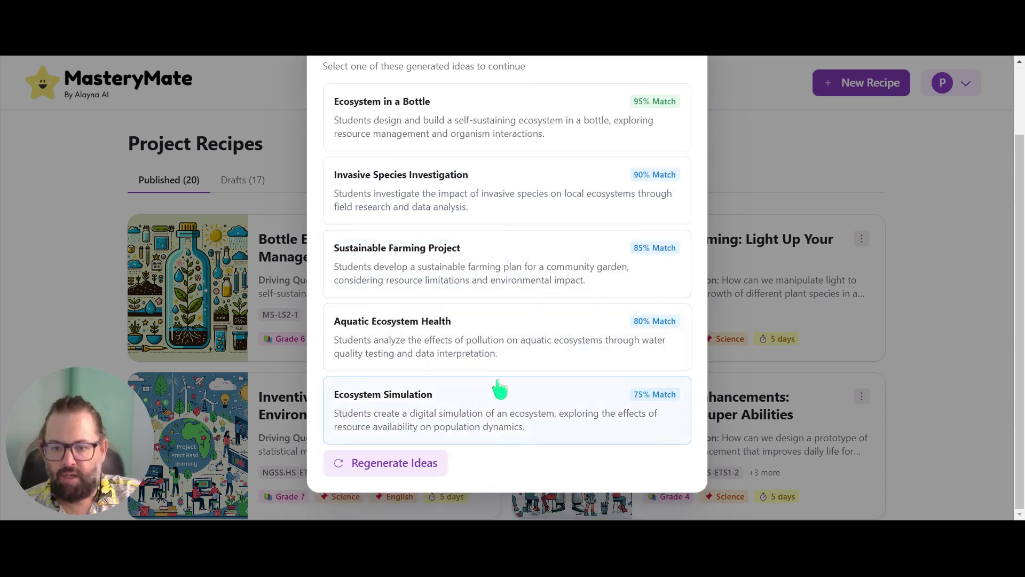
scroll(491, 411, "up", 2)
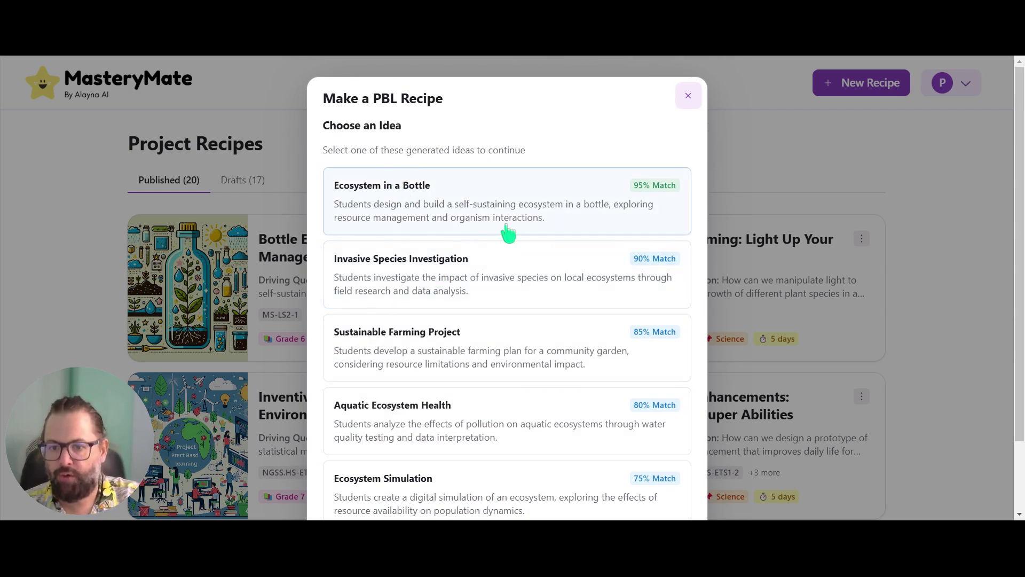
scroll(507, 232, "down", 2)
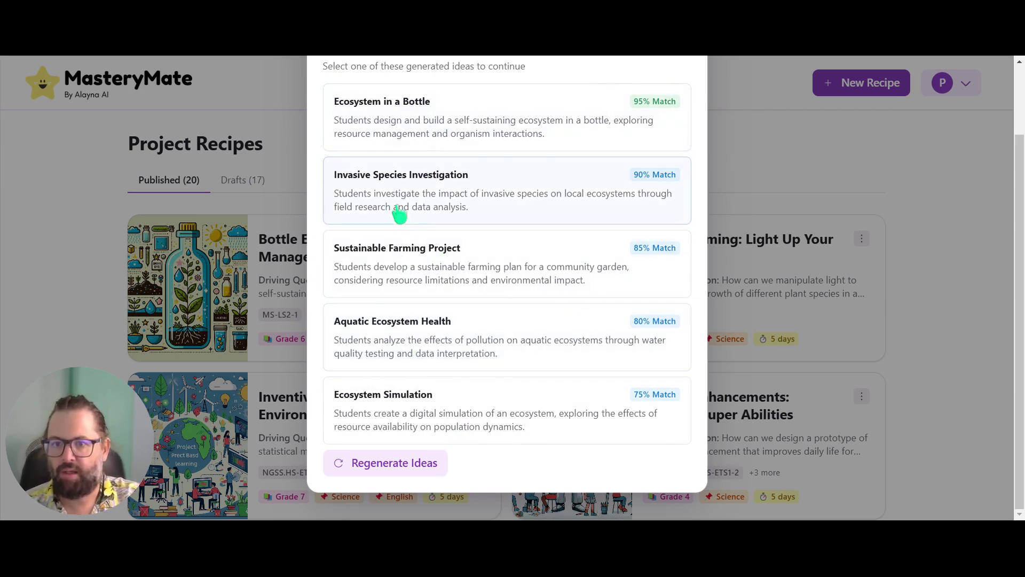
scroll(558, 406, "up", 2)
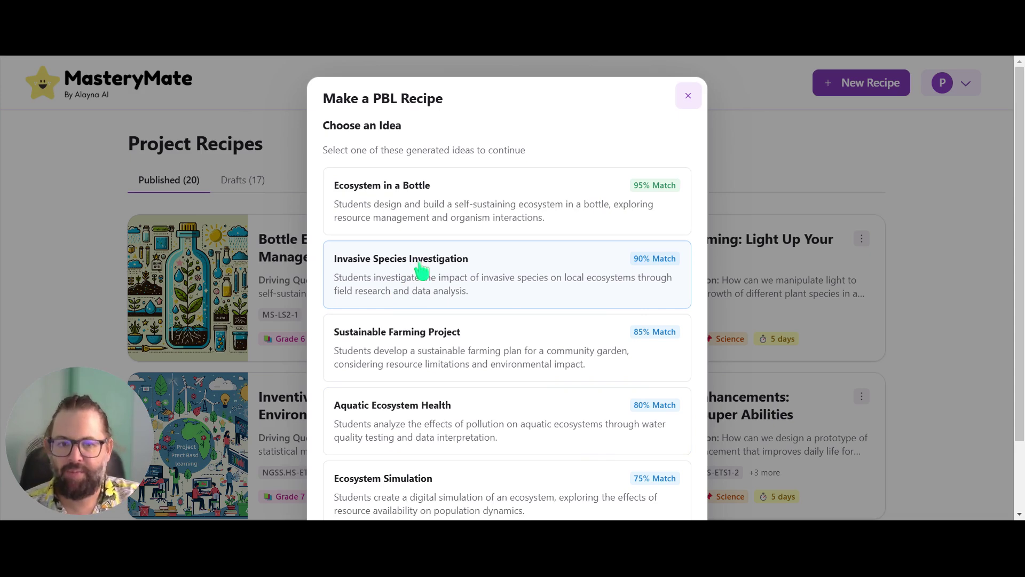
Build the recipe from Invasive Species Investigation and review its driving and essential questions.
left_click(422, 268)
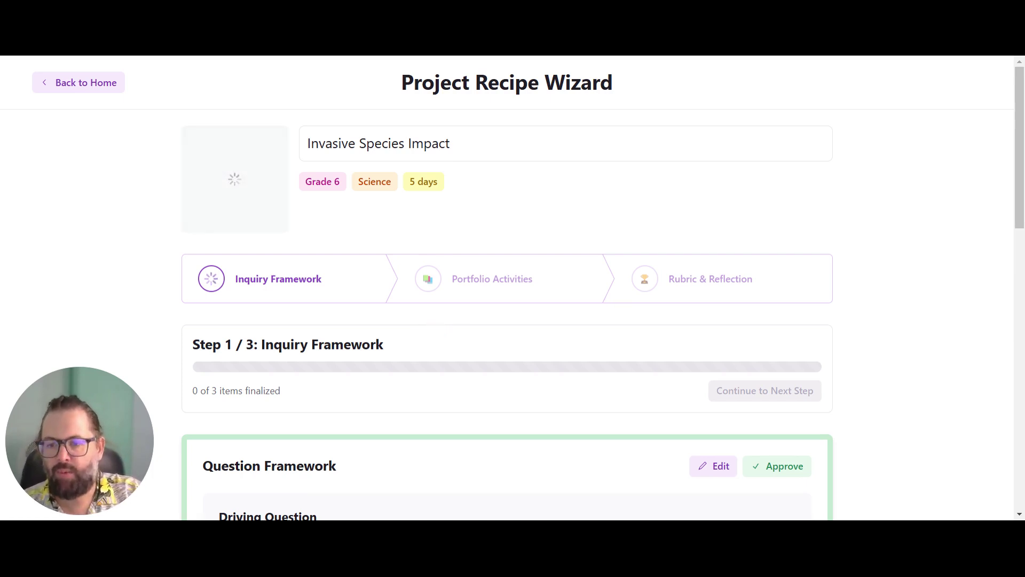
scroll(426, 327, "down", 1)
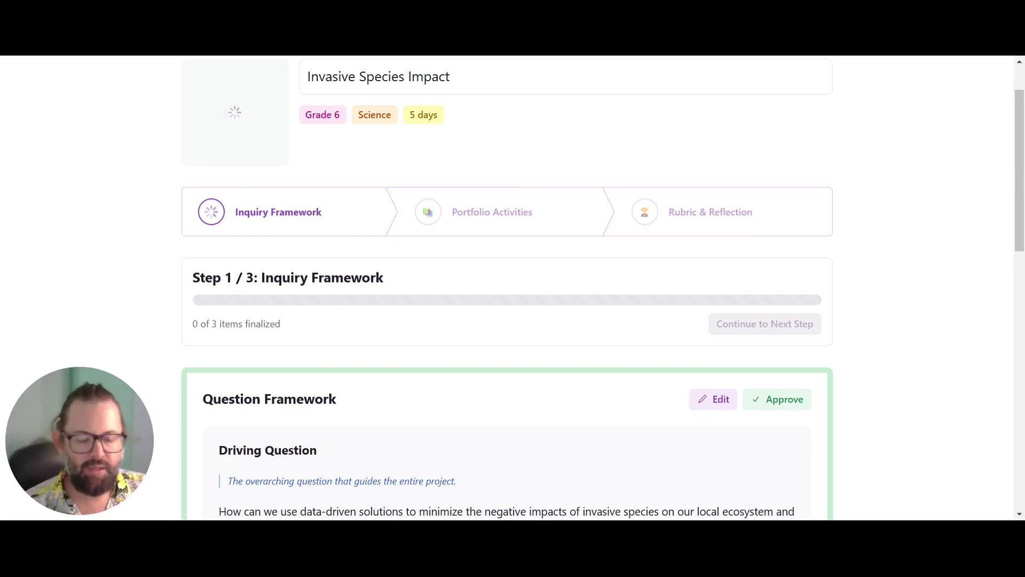
scroll(435, 332, "down", 1)
scroll(411, 335, "down", 2)
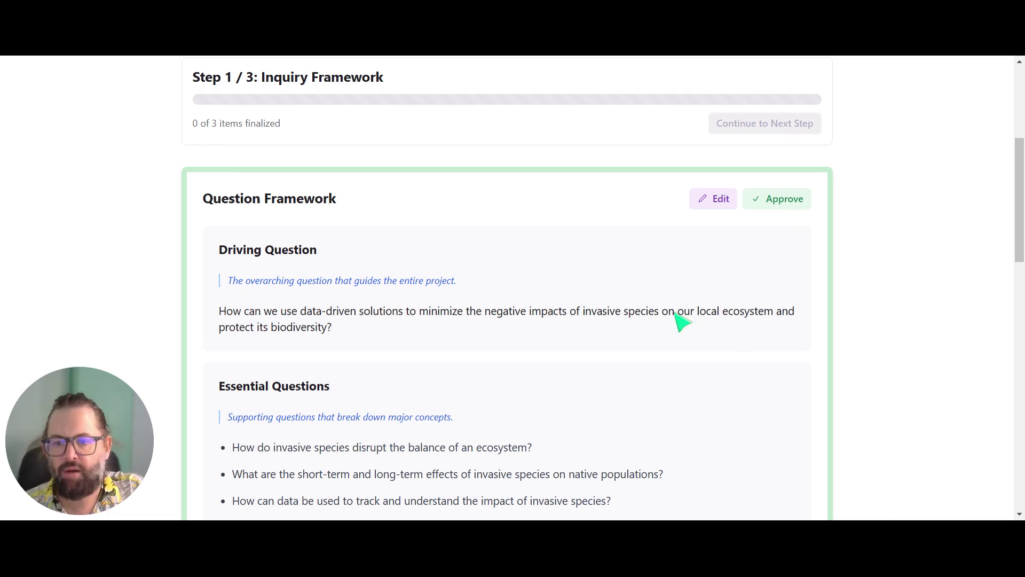
scroll(593, 325, "down", 3)
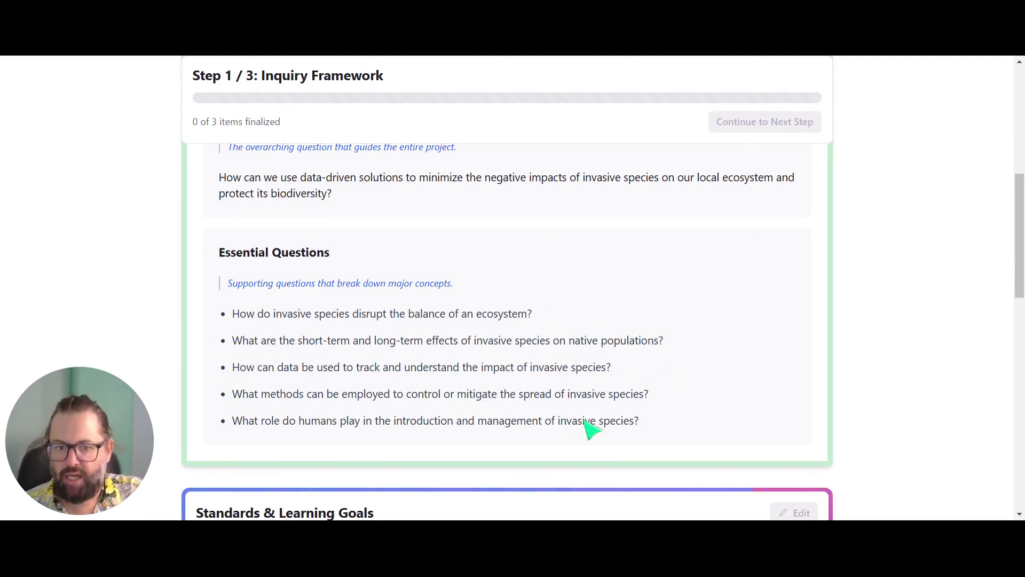
scroll(427, 323, "up", 1)
scroll(587, 320, "up", 1)
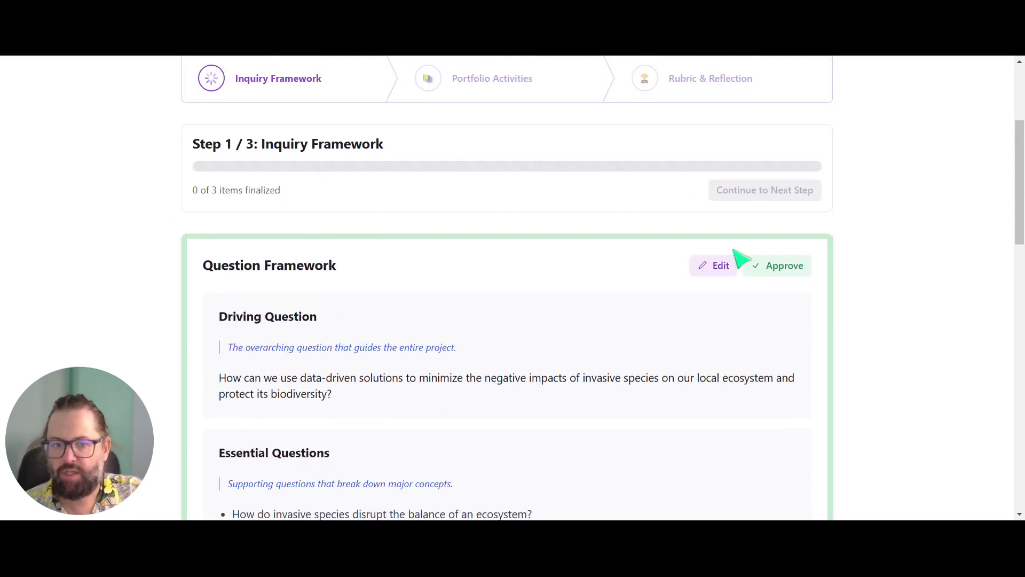
Approve the Question Framework, making 1 of 3 Inquiry Framework items finalized.
left_click(771, 268)
scroll(664, 327, "down", 7)
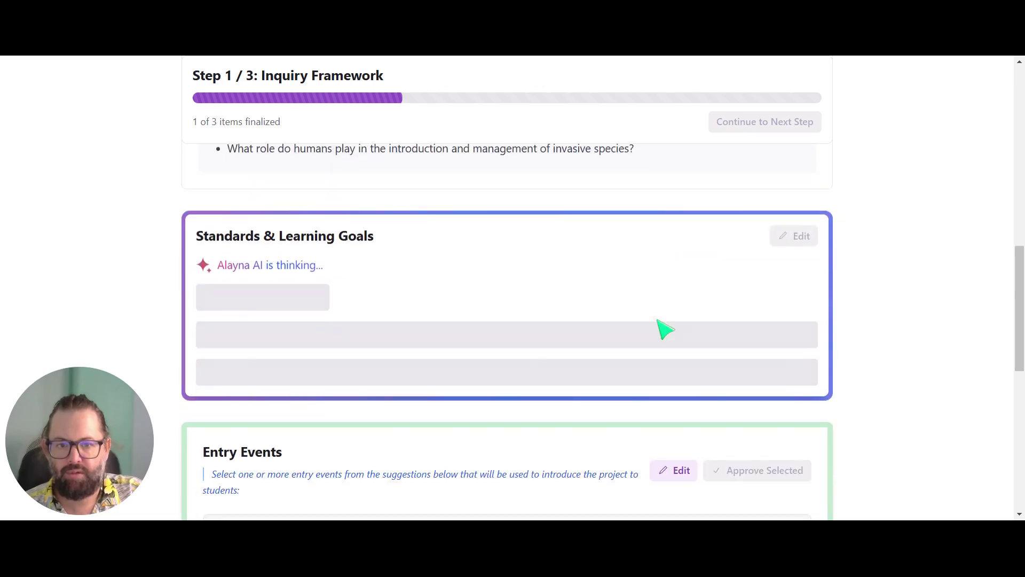
scroll(652, 259, "up", 5)
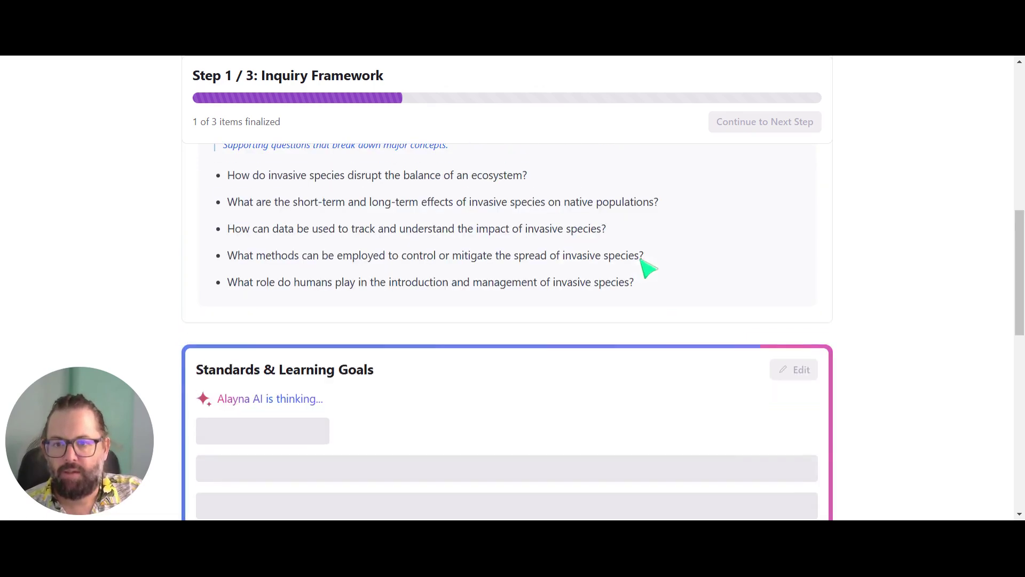
scroll(668, 276, "up", 2)
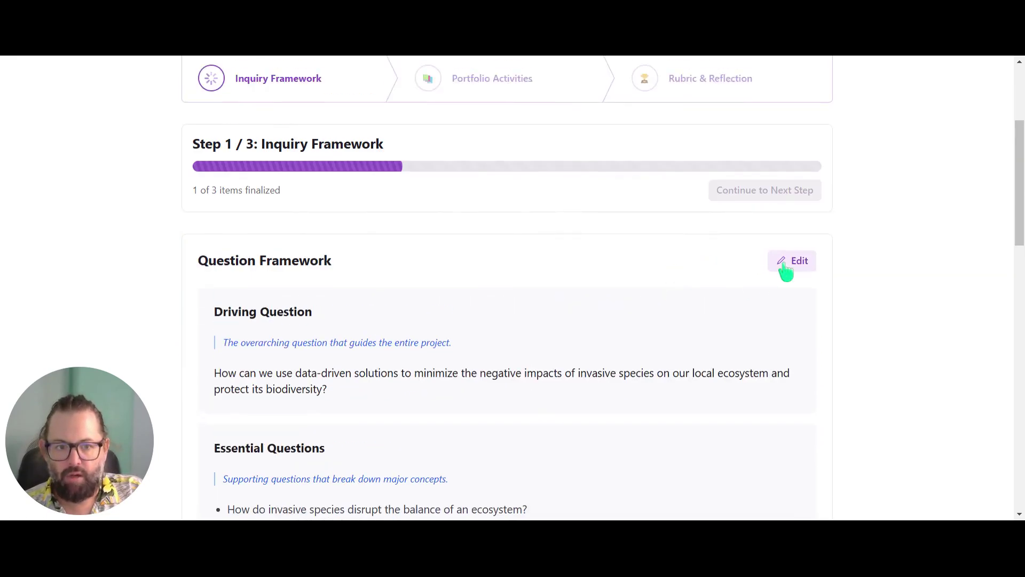
scroll(755, 401, "down", 2)
scroll(769, 261, "up", 1)
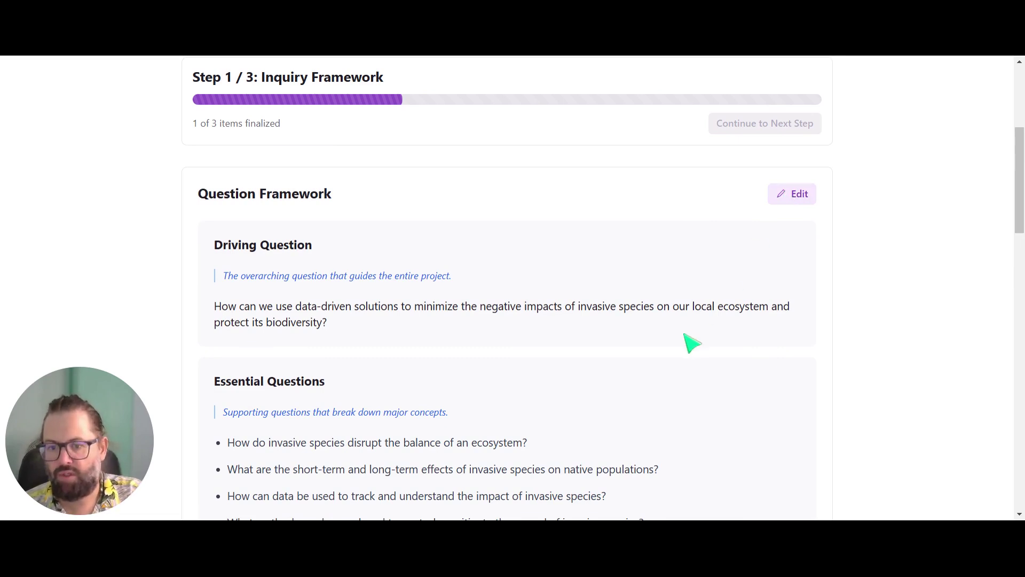
Review the four learning goals under NGSS MS-LS2-1, checking Edit options without changing anything.
scroll(325, 371, "up", 1)
scroll(330, 377, "up", 1)
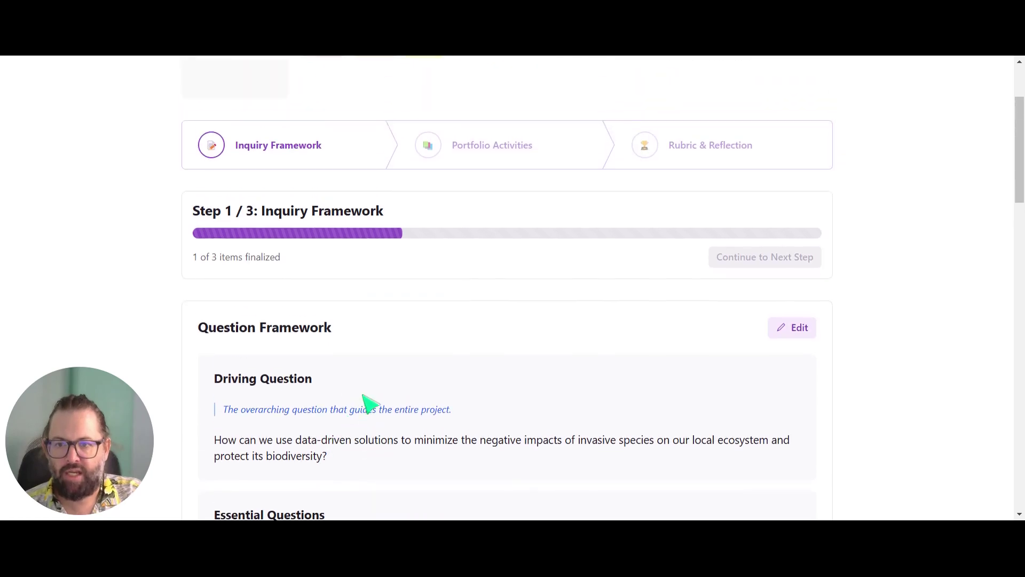
scroll(388, 422, "down", 1)
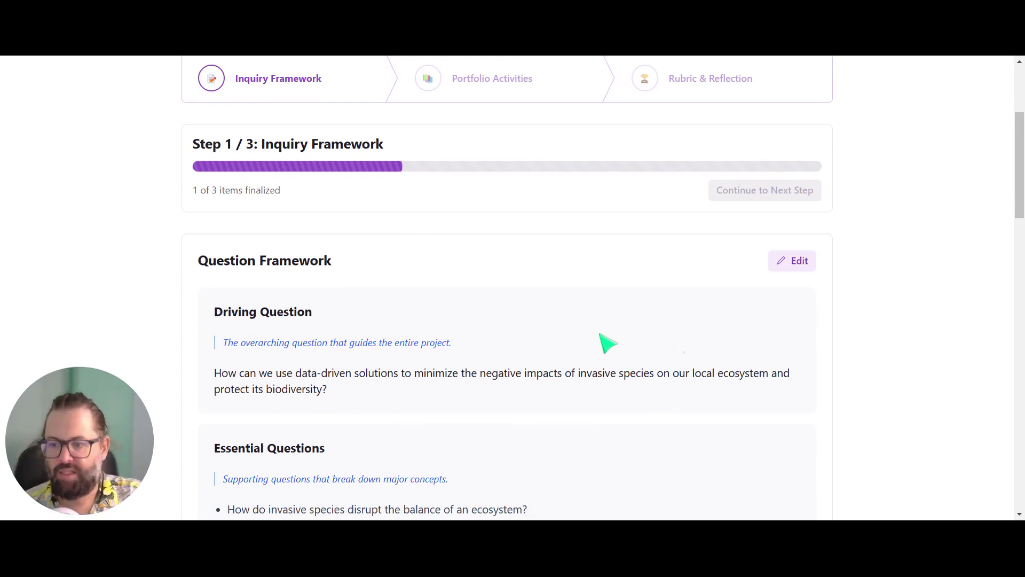
scroll(600, 346, "down", 8)
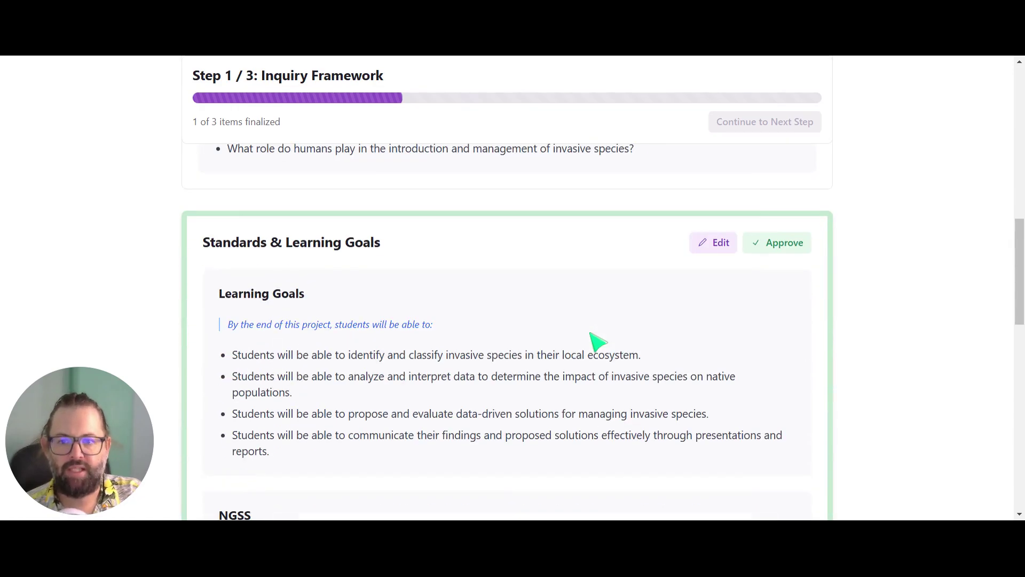
scroll(534, 331, "down", 1)
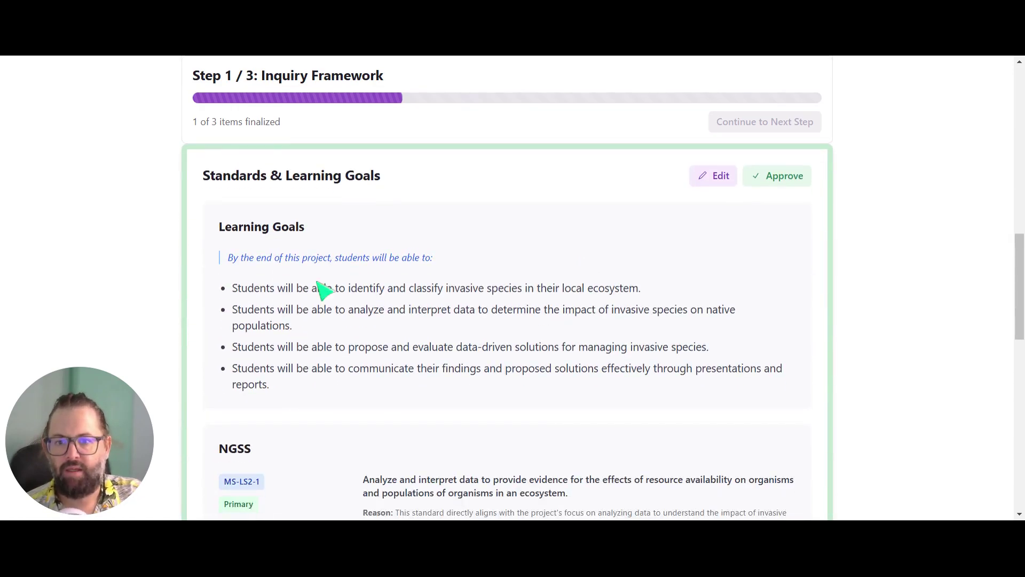
left_click(713, 178)
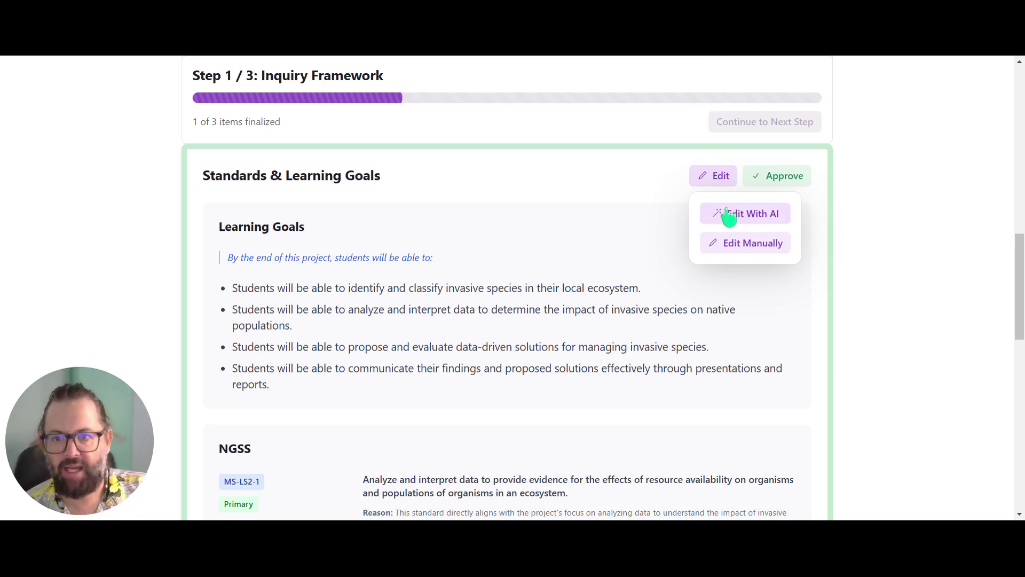
left_click(576, 228)
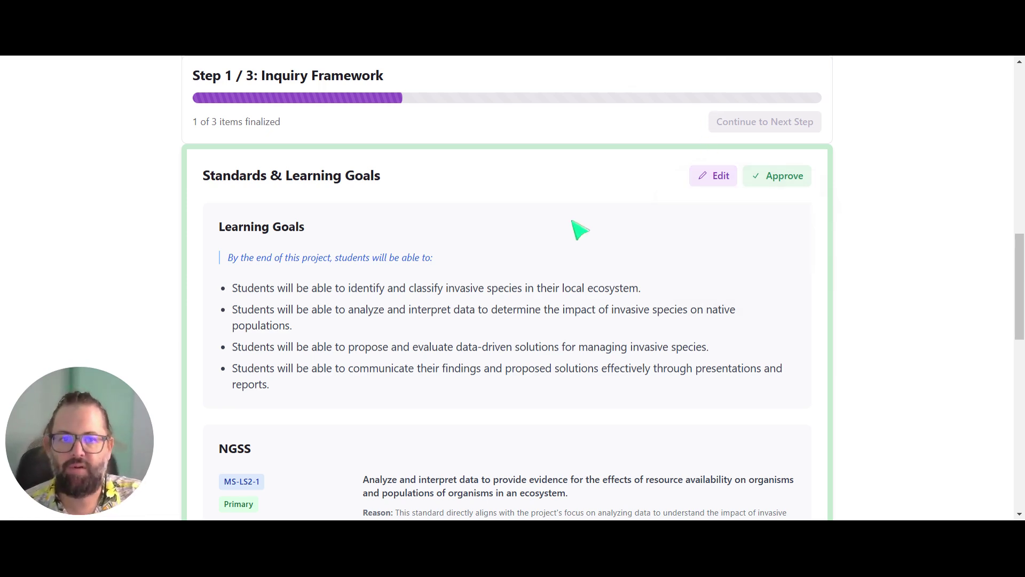
Approve the Standards & Learning Goals and review the entry event options.
left_click(757, 188)
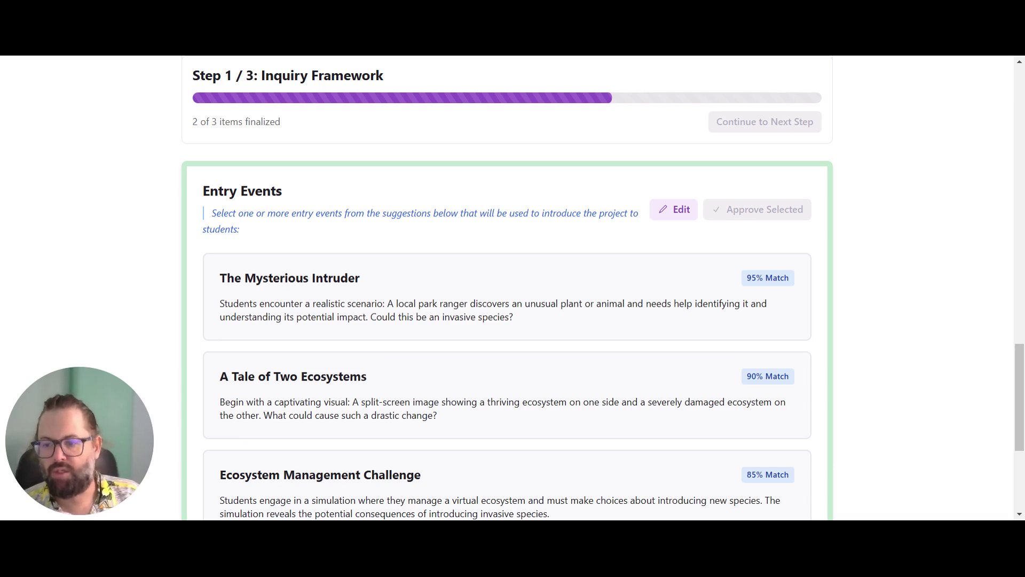
scroll(678, 267, "down", 1)
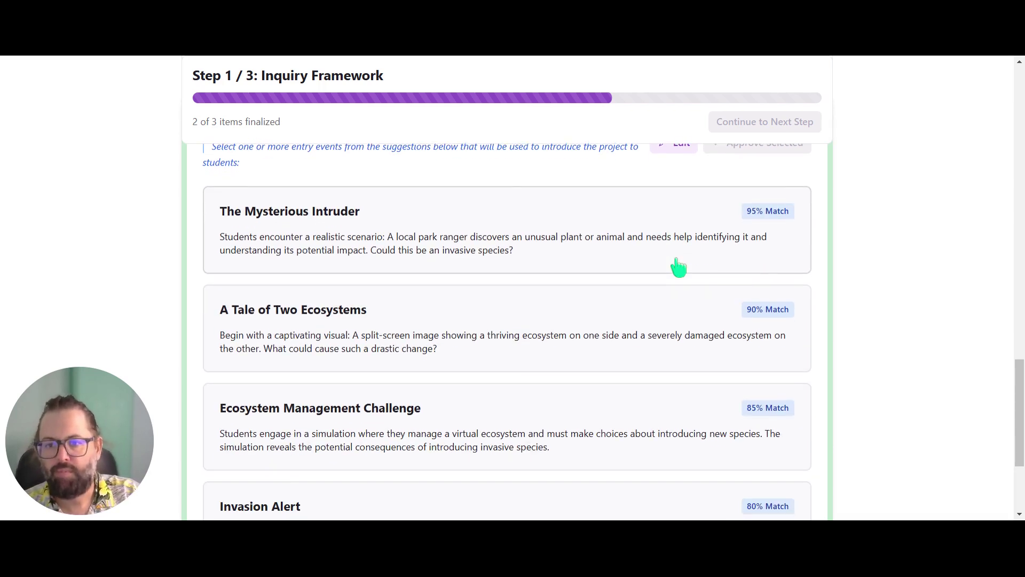
scroll(434, 384, "down", 3)
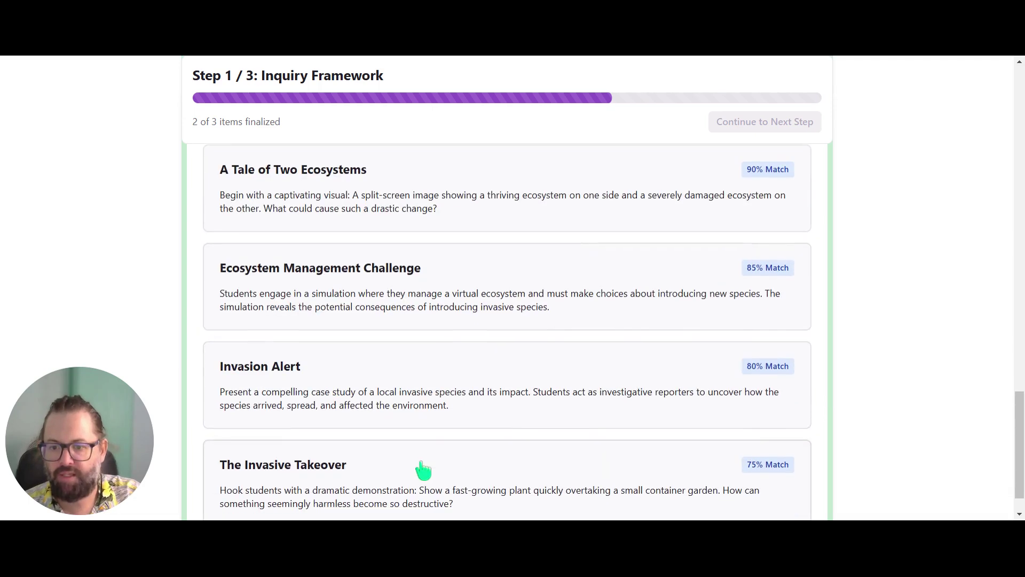
scroll(381, 449, "up", 2)
scroll(380, 441, "up", 1)
Select The Mysterious Intruder as the entry event and approve it.
left_click(344, 235)
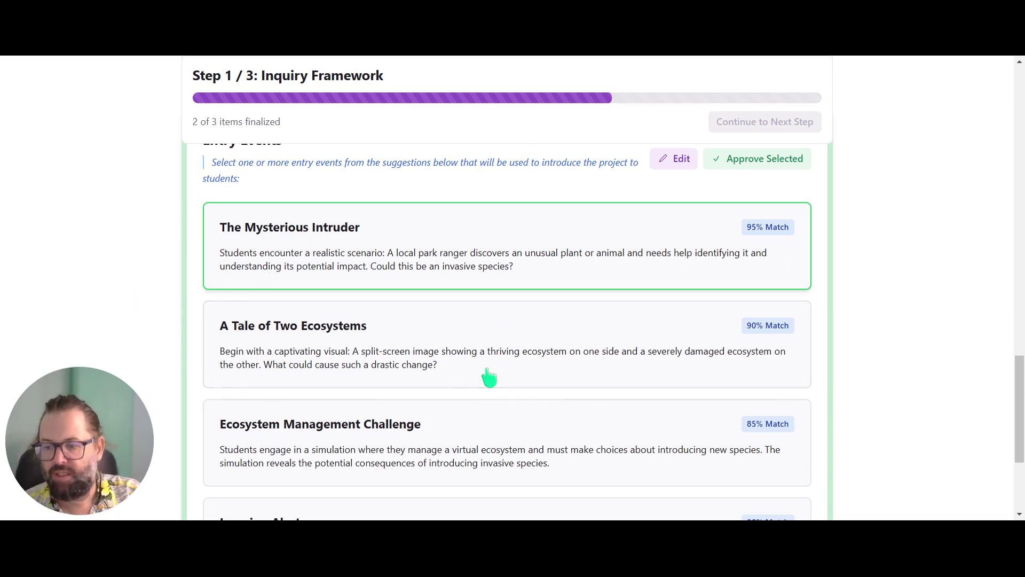
scroll(534, 395, "up", 3)
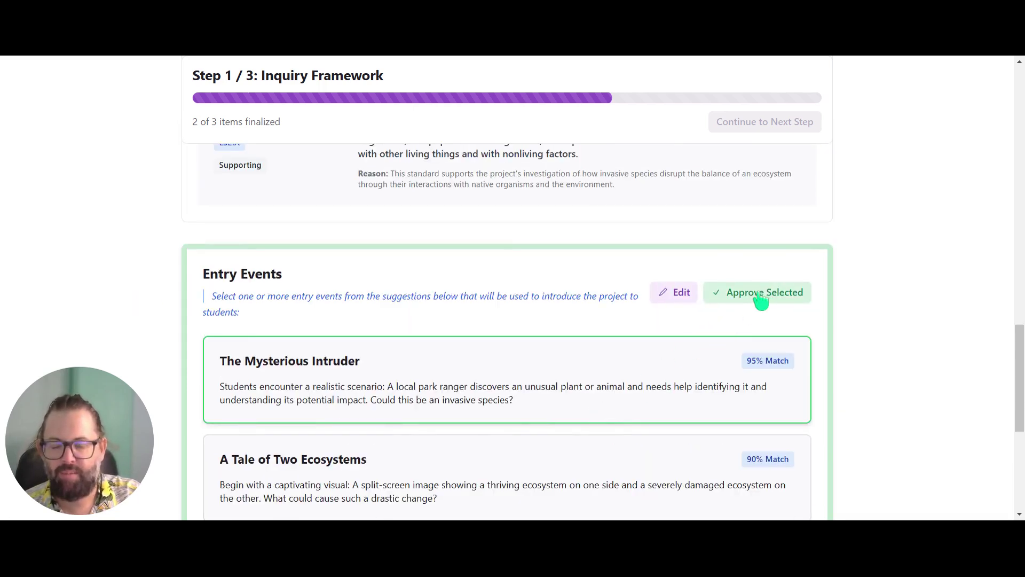
left_click(761, 301)
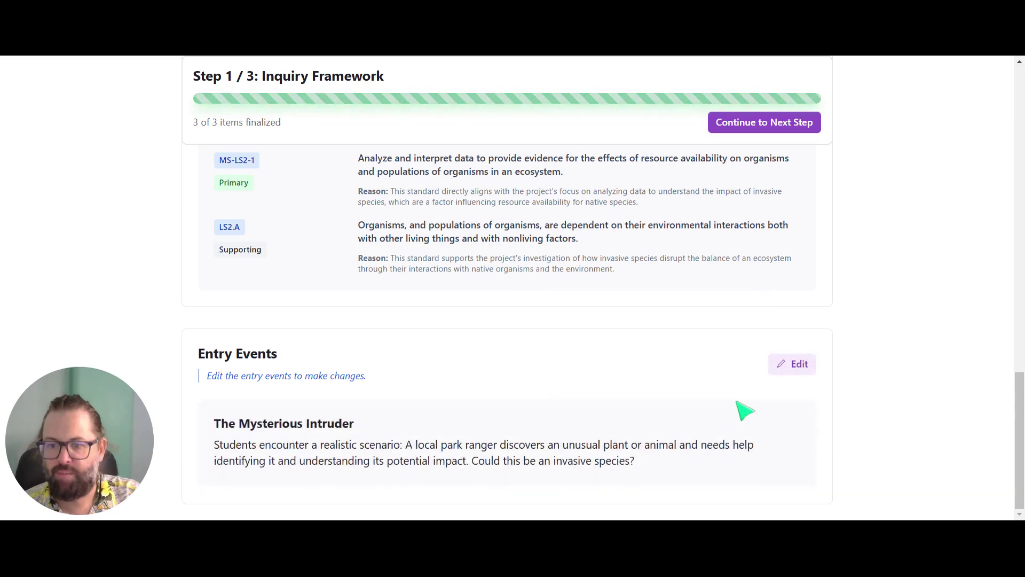
scroll(746, 412, "up", 10)
scroll(738, 400, "up", 10)
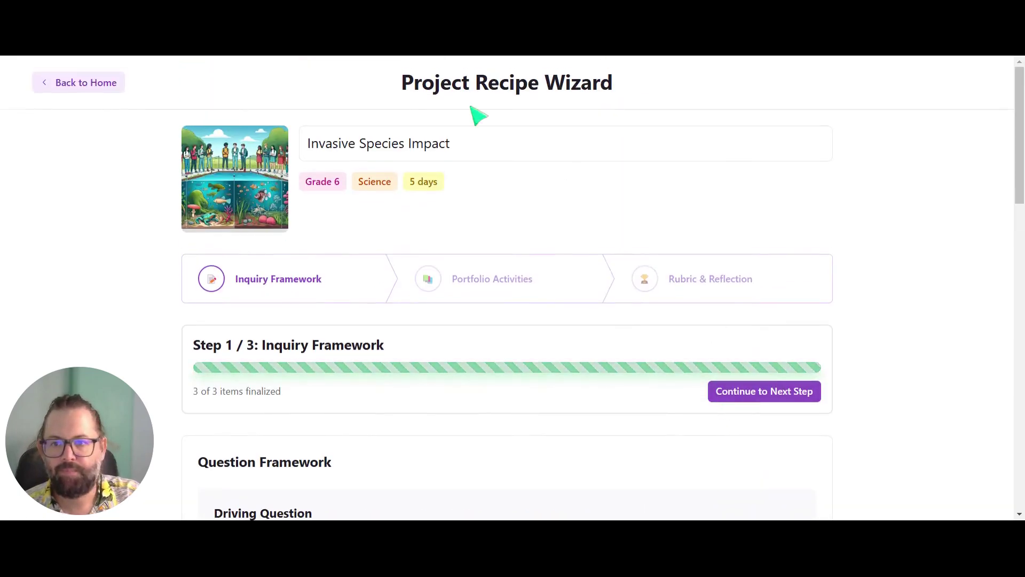
scroll(417, 437, "down", 9)
scroll(422, 433, "up", 9)
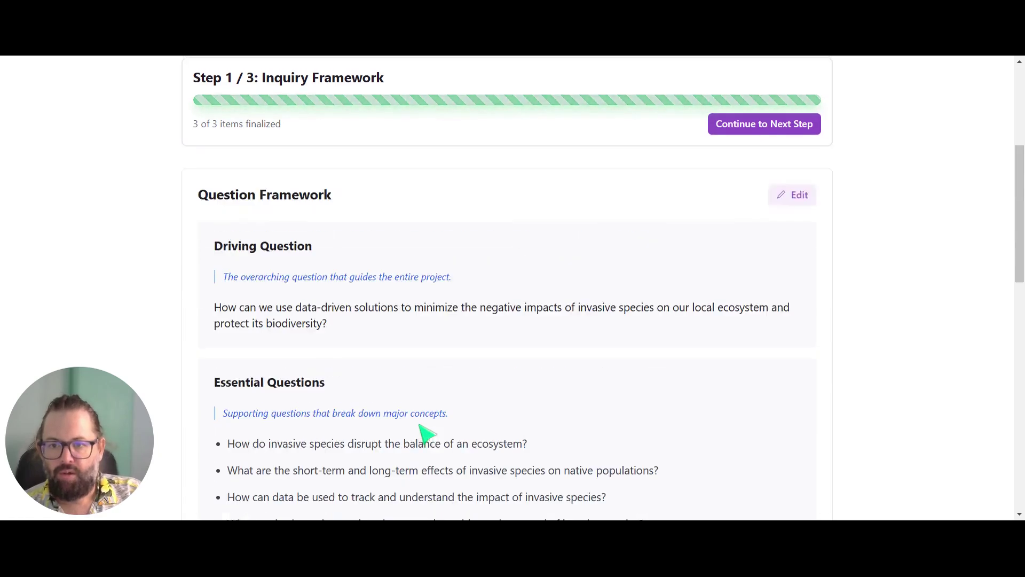
Continue to Portfolio Activities and let the activities generate, led by Invasive Species Resource Investigator.
left_click(730, 393)
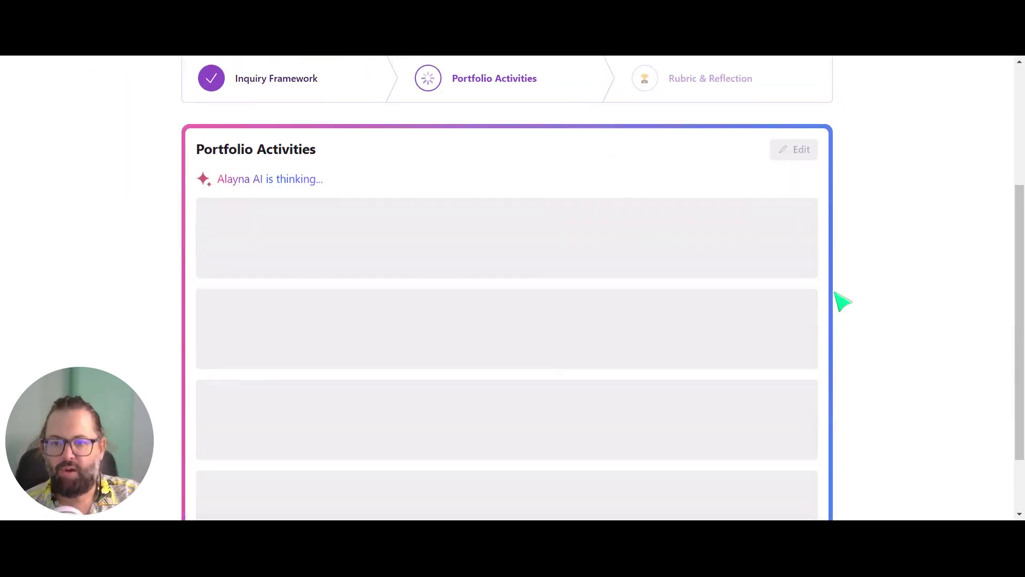
scroll(843, 300, "up", 2)
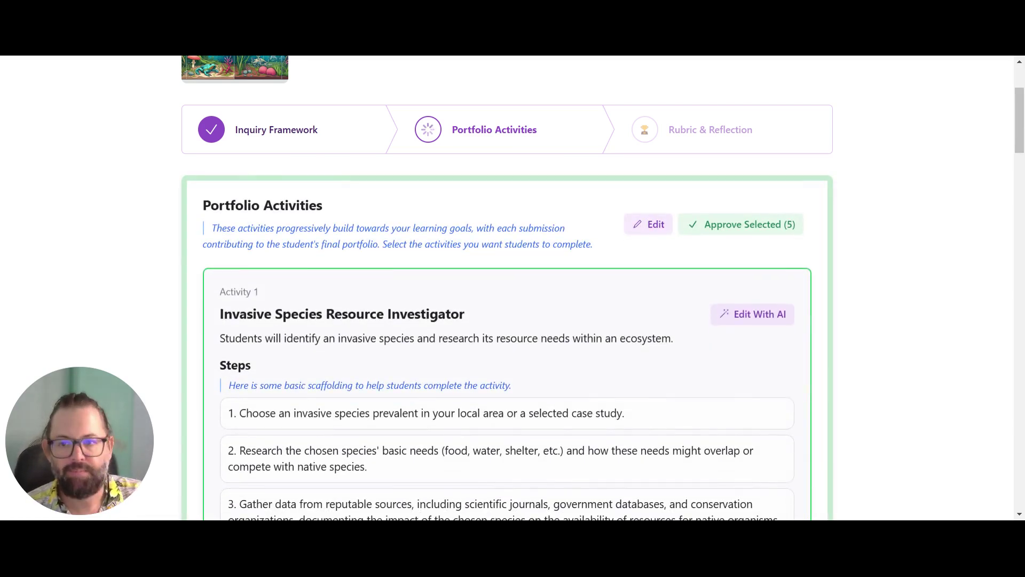
Scroll through the five activities, from Invasive Species Resource Investigator to Solution Architects: Protecting Our Ecosystems.
scroll(385, 331, "down", 2)
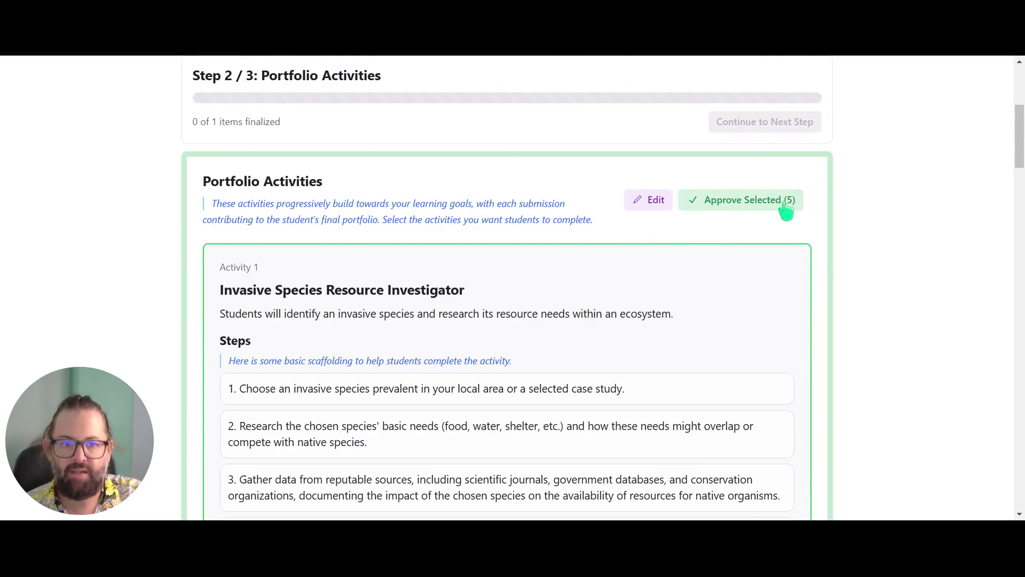
mouse_move(799, 446)
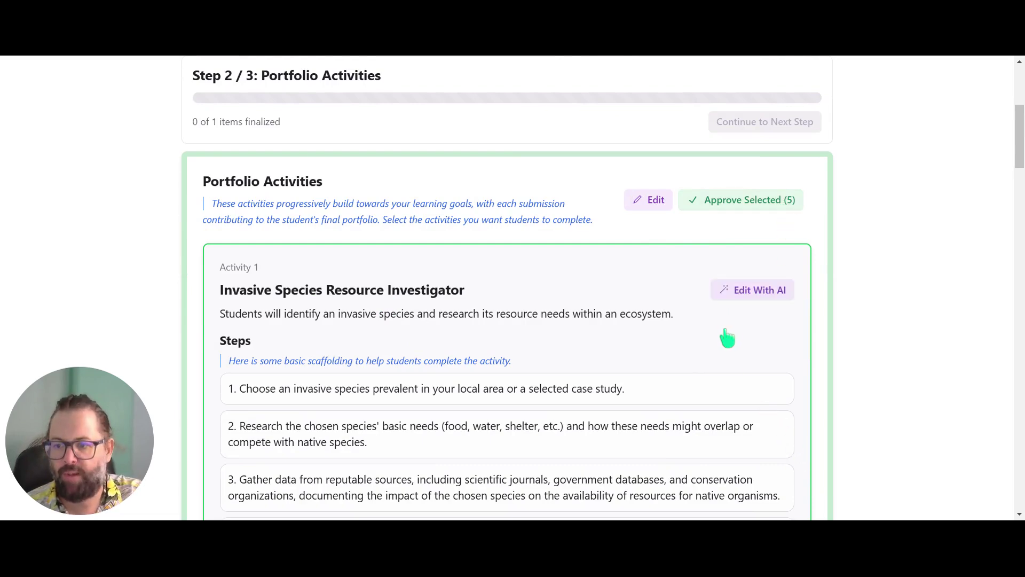
scroll(327, 344, "down", 3)
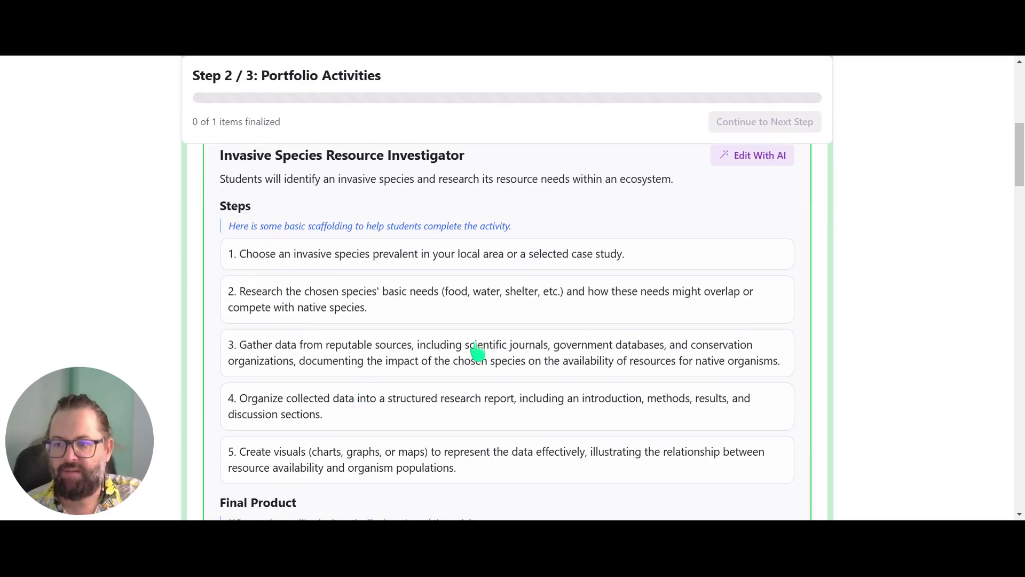
scroll(477, 350, "down", 15)
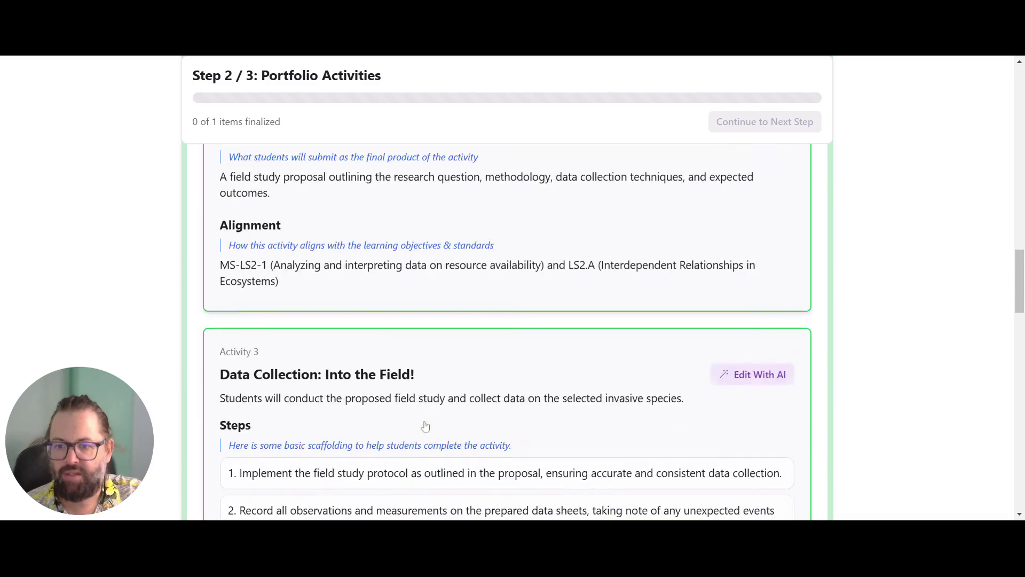
scroll(406, 417, "down", 10)
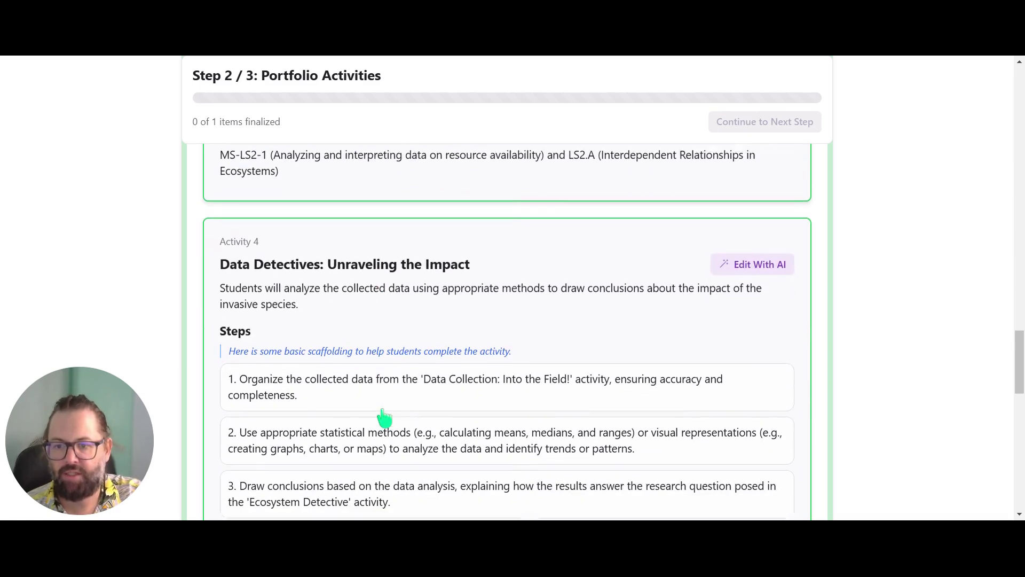
scroll(395, 428, "down", 7)
scroll(418, 465, "down", 3)
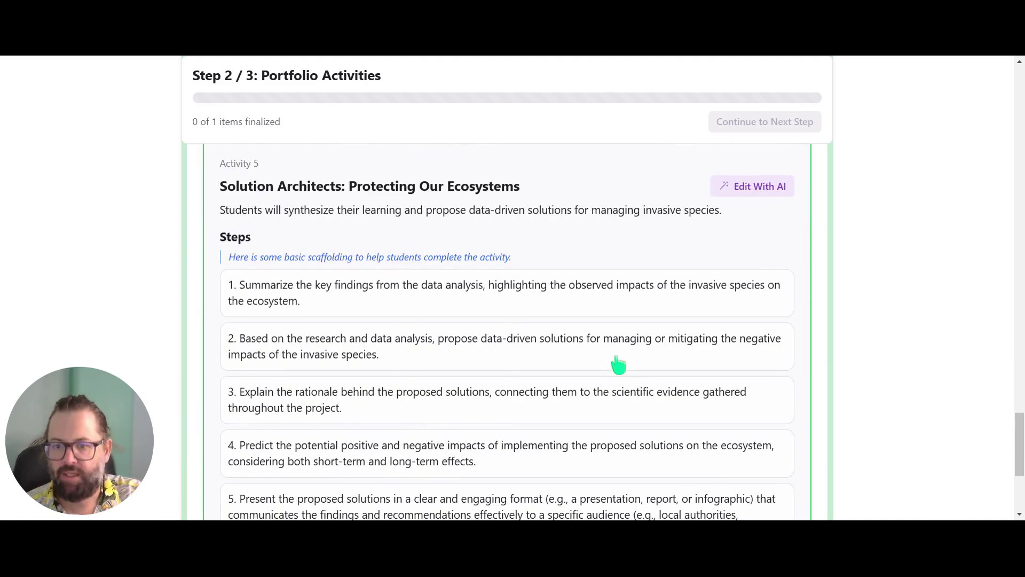
scroll(618, 364, "up", 10)
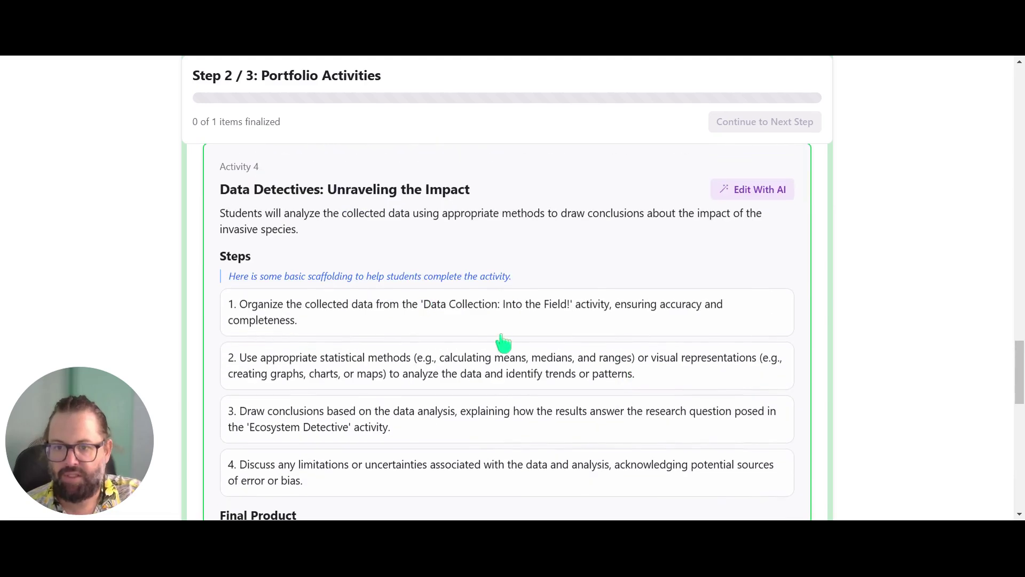
scroll(698, 475, "up", 3)
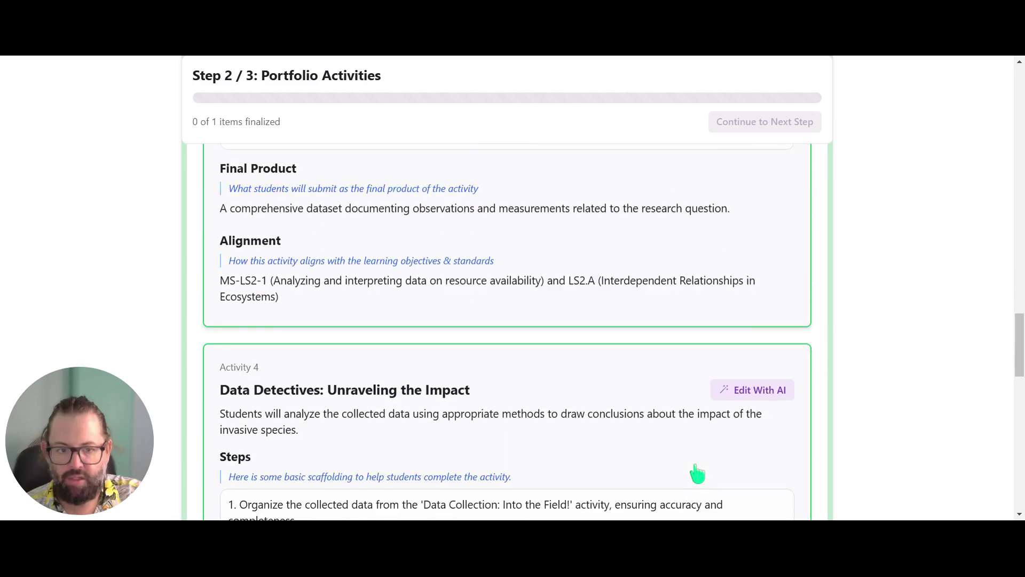
scroll(697, 473, "up", 12)
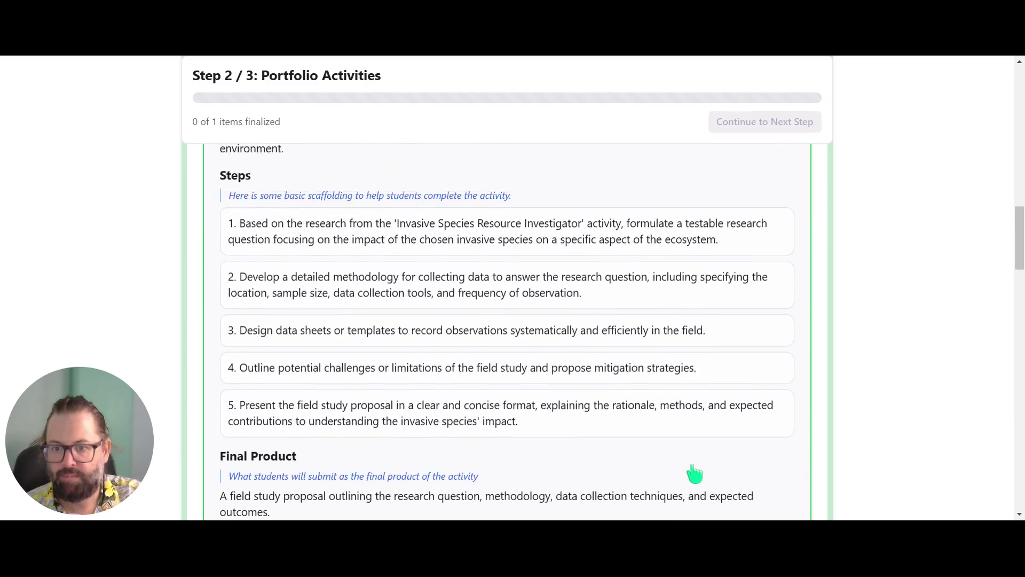
scroll(695, 474, "up", 4)
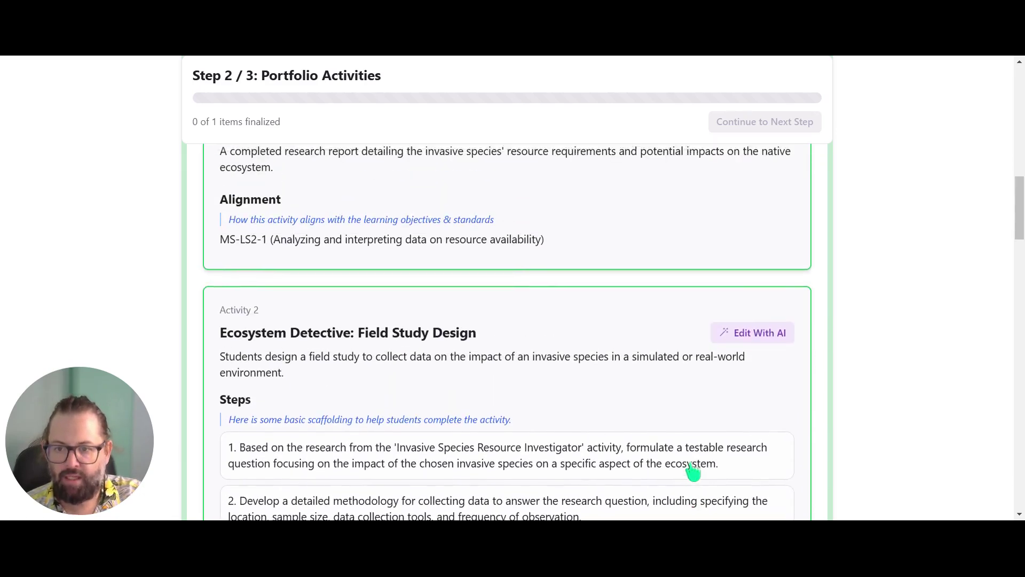
scroll(692, 472, "up", 9)
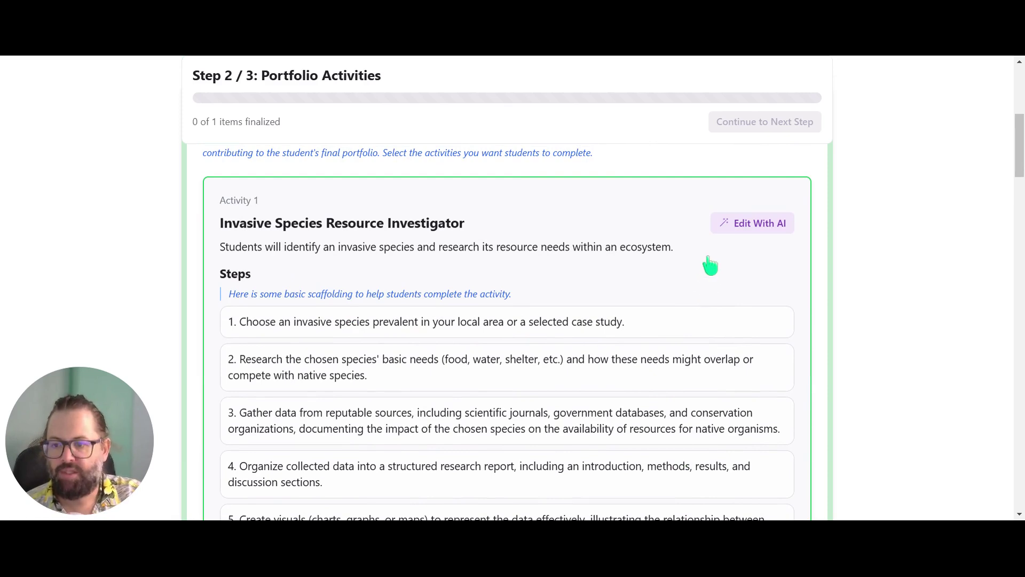
Ask the AI to rework Activity 1 around the Florida Everglades.
left_click(718, 223)
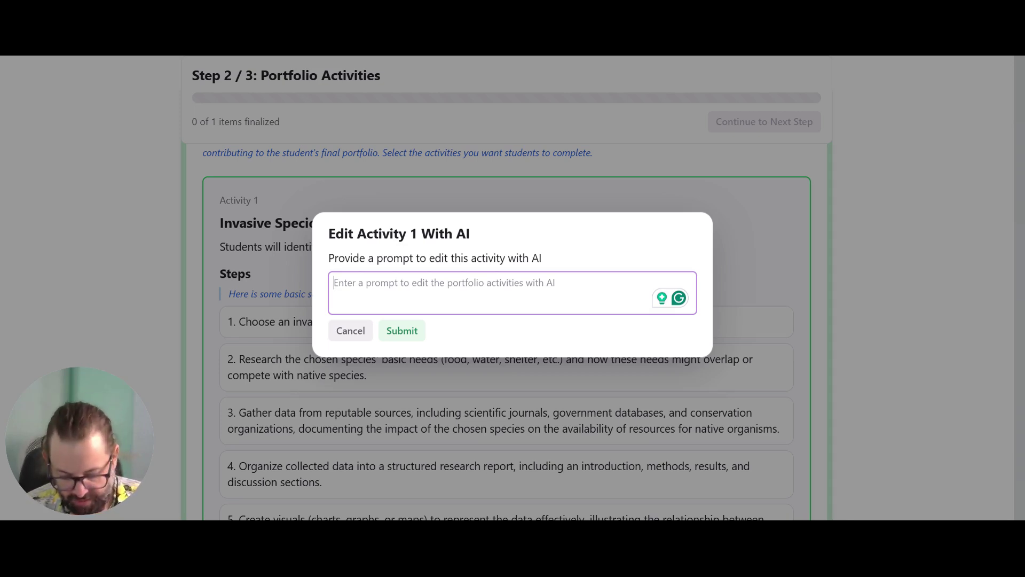
type("ida ")
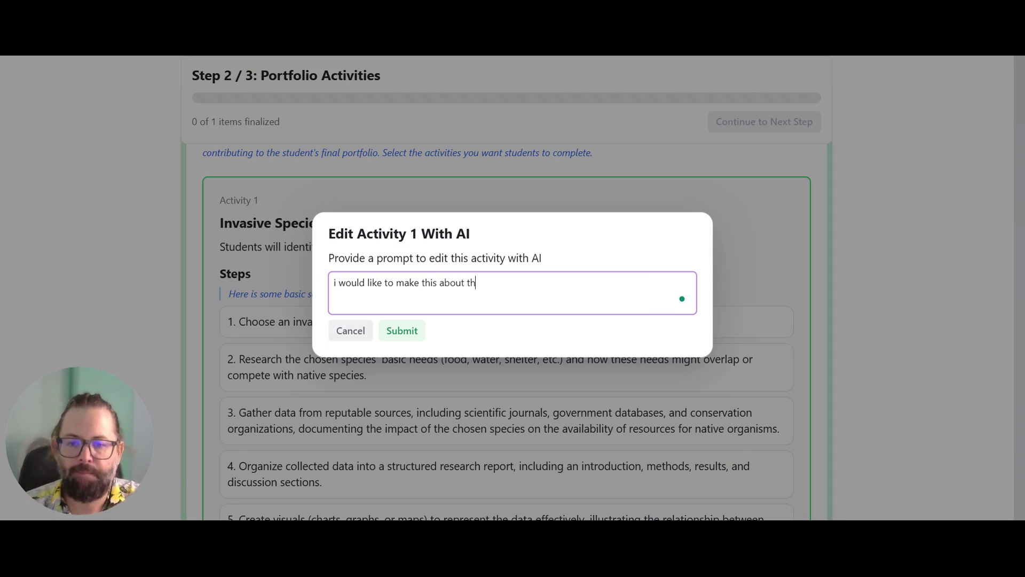
type("everglades")
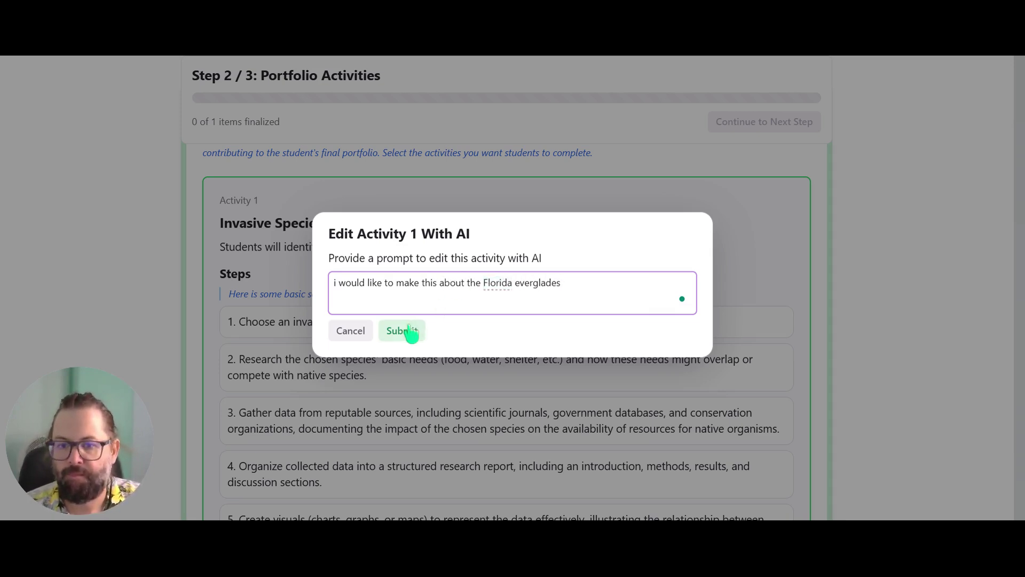
left_click(401, 331)
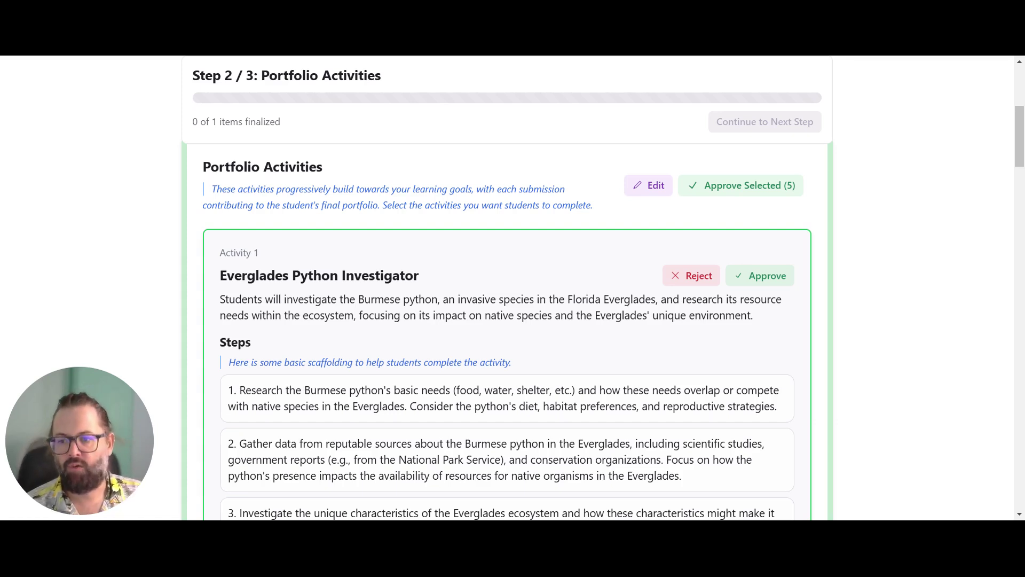
Review the rewritten Everglades Python Investigator activity and approve it, finalizing the portfolio.
scroll(521, 373, "down", 9)
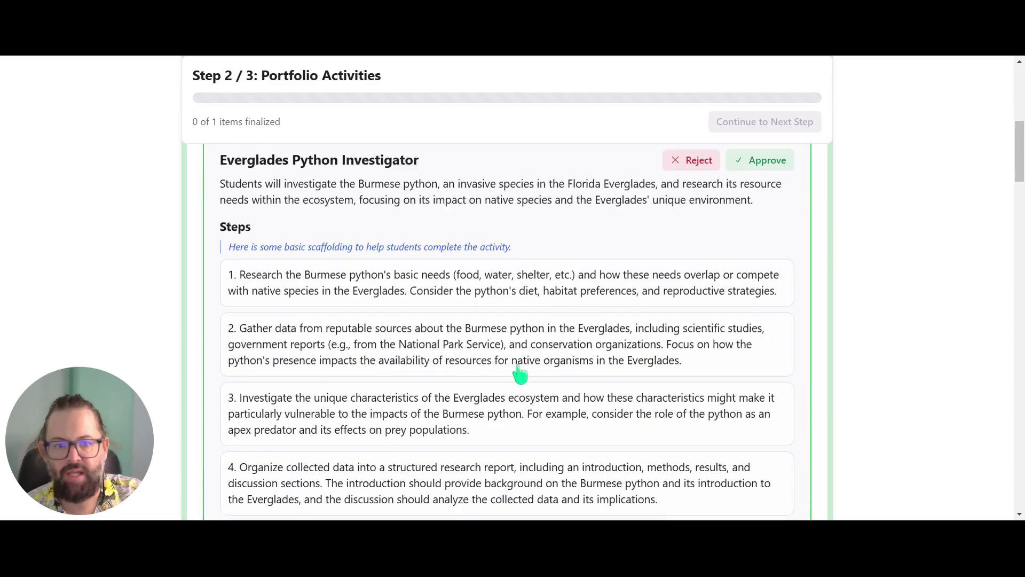
scroll(521, 373, "down", 3)
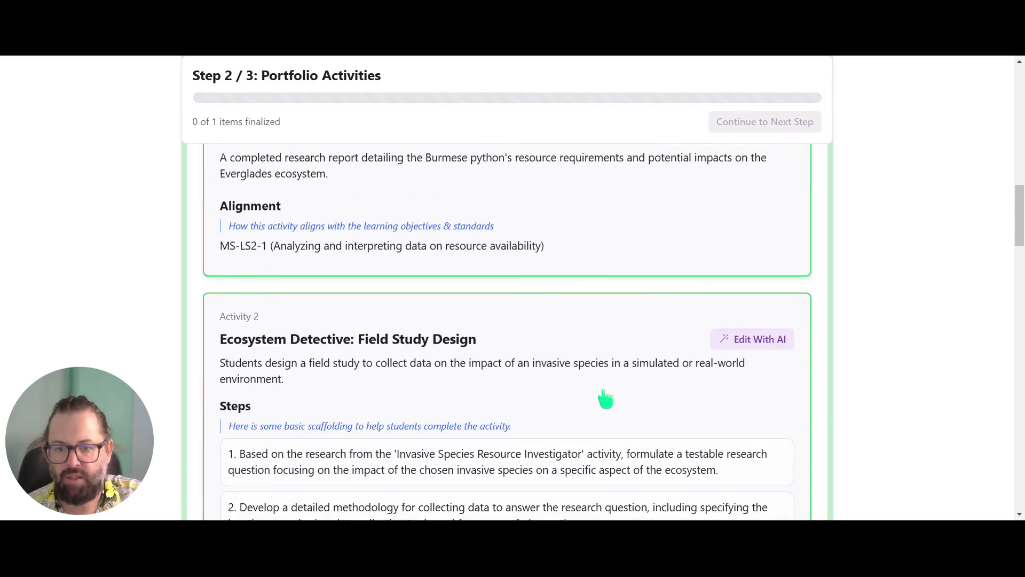
scroll(602, 399, "down", 2)
scroll(776, 458, "up", 10)
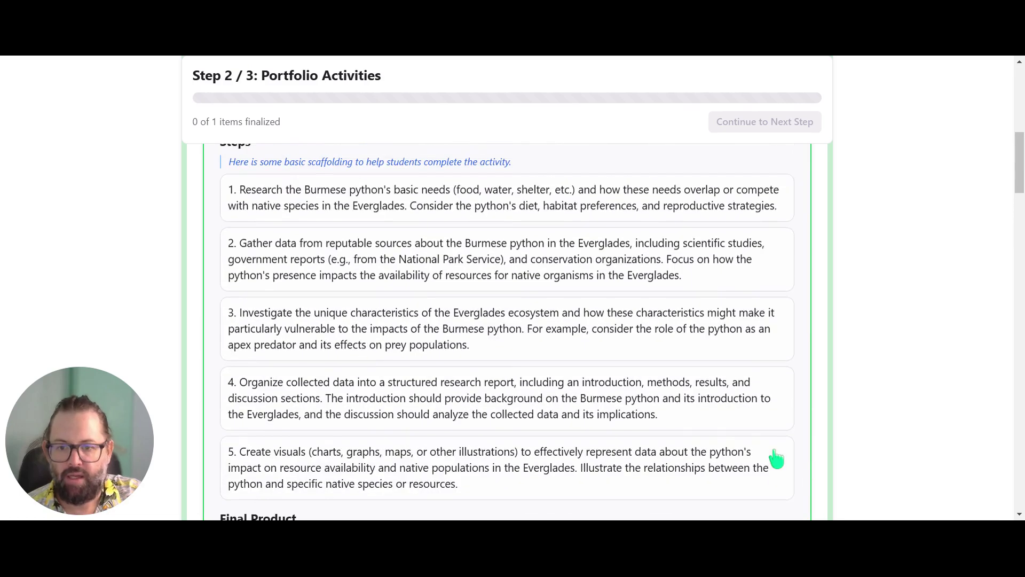
scroll(776, 459, "up", 1)
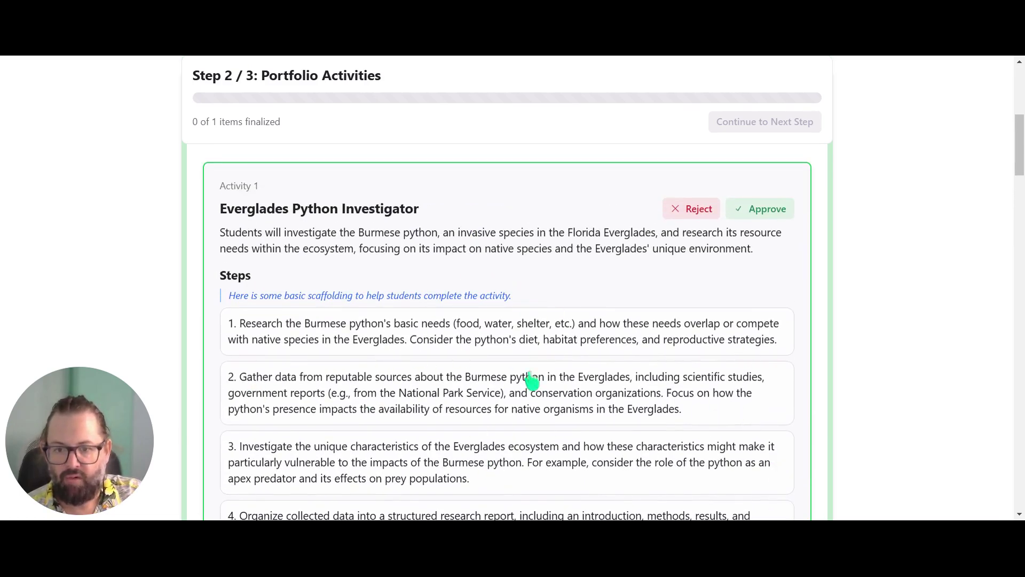
scroll(548, 433, "down", 1)
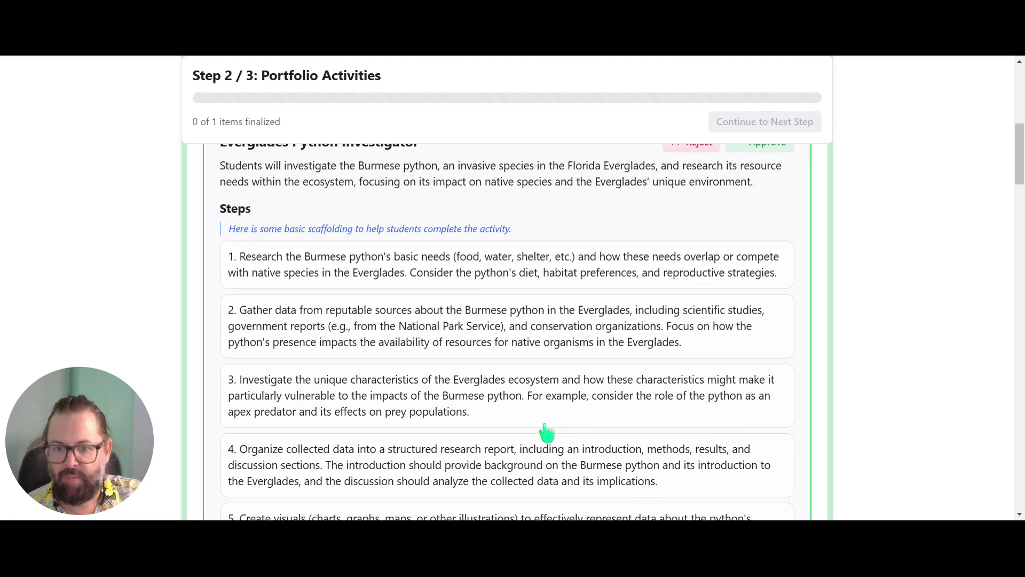
scroll(561, 373, "down", 2)
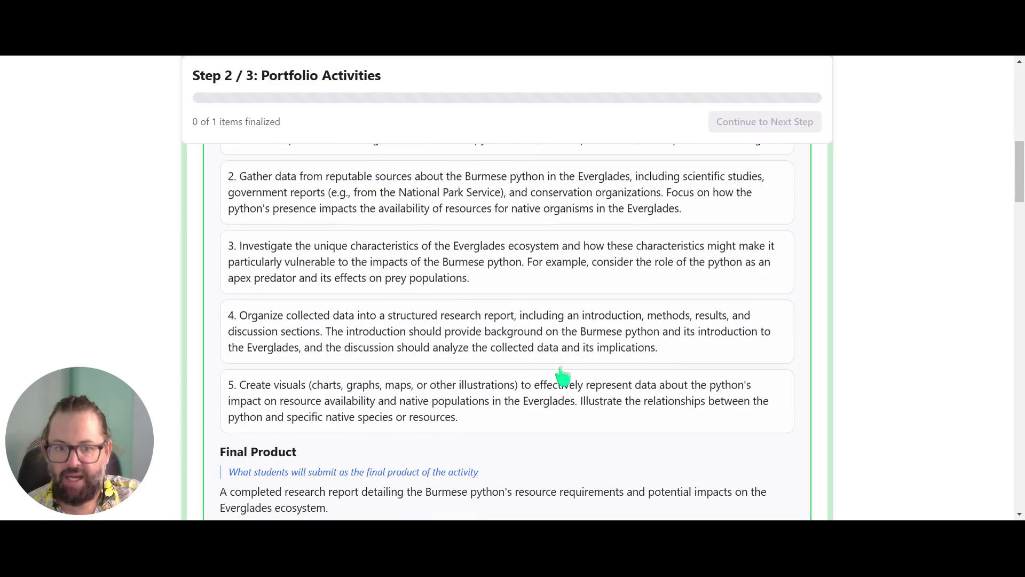
scroll(560, 377, "up", 2)
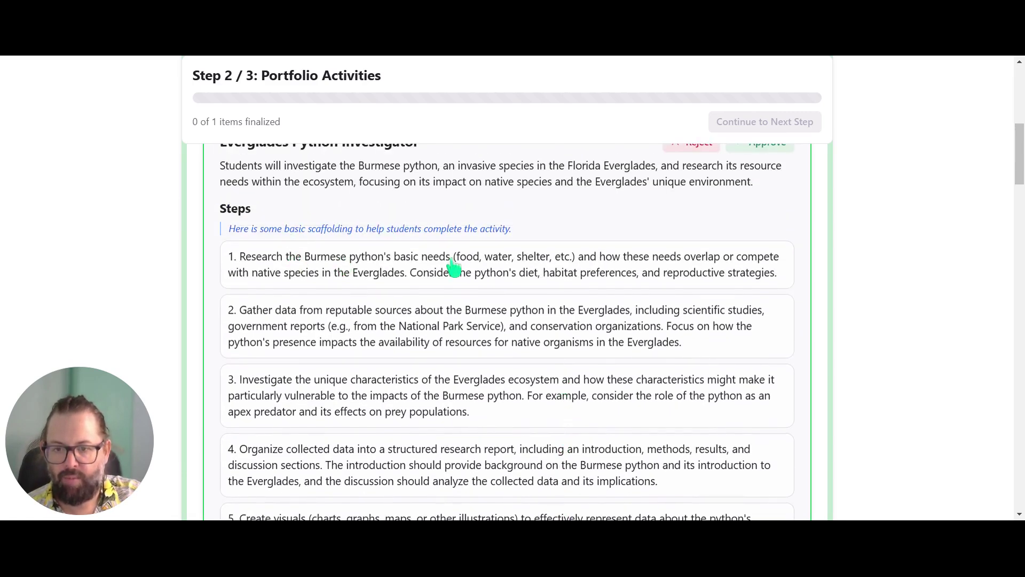
scroll(735, 423, "up", 2)
left_click(767, 278)
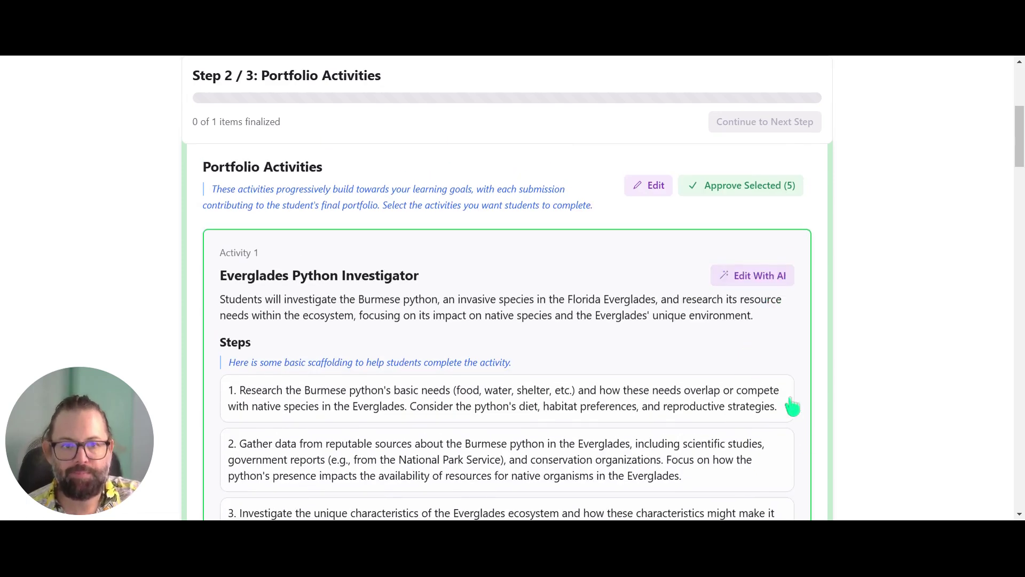
Approve all selected portfolio activities and advance to step 3, Rubric & Reflection.
left_click(737, 186)
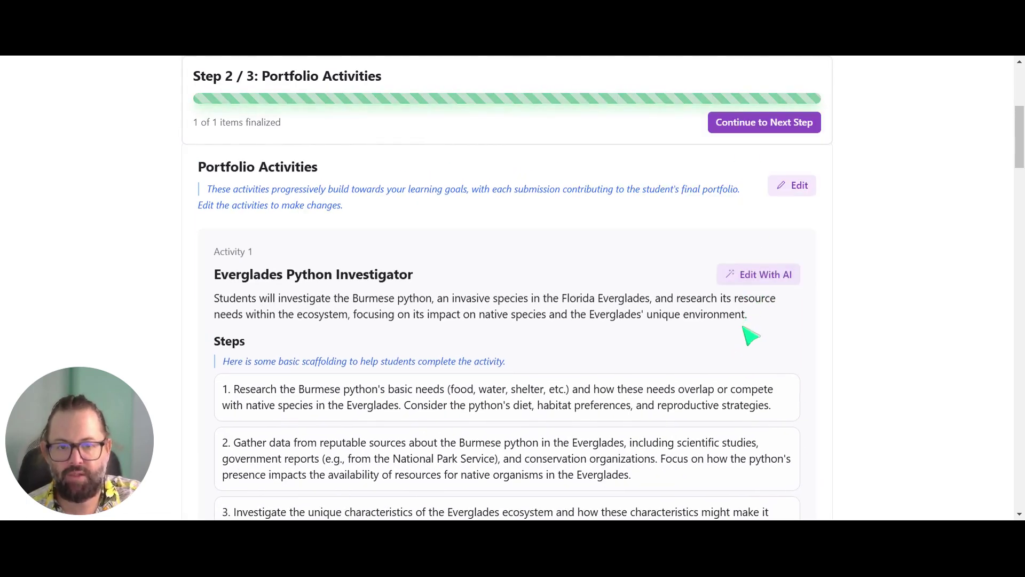
scroll(748, 334, "up", 2)
scroll(749, 335, "up", 3)
left_click(764, 389)
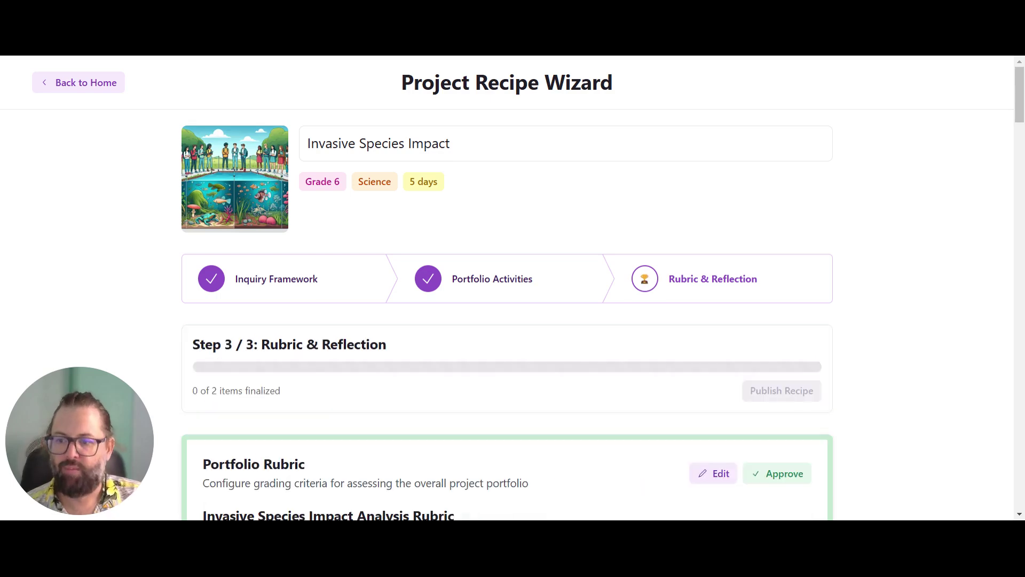
Review the Invasive Species Impact Analysis Rubric criteria and approve the Portfolio Rubric.
scroll(769, 355, "down", 5)
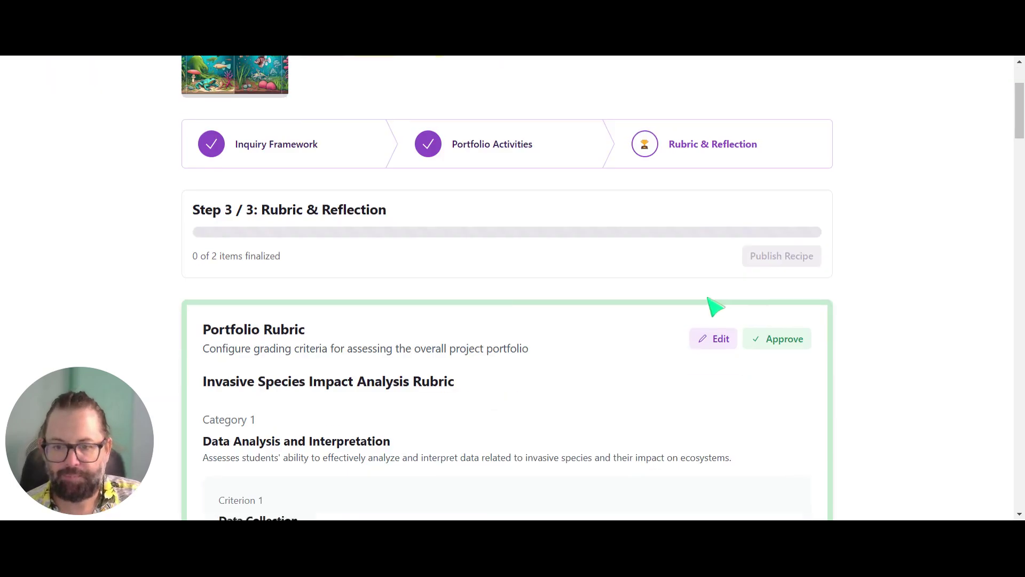
scroll(672, 324, "up", 4)
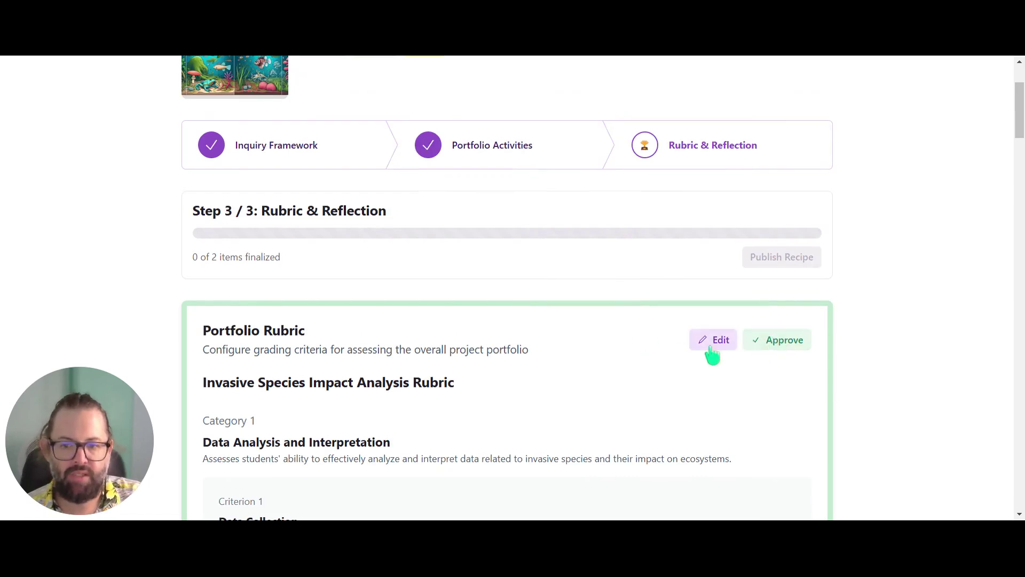
scroll(608, 347, "down", 2)
scroll(608, 347, "down", 2)
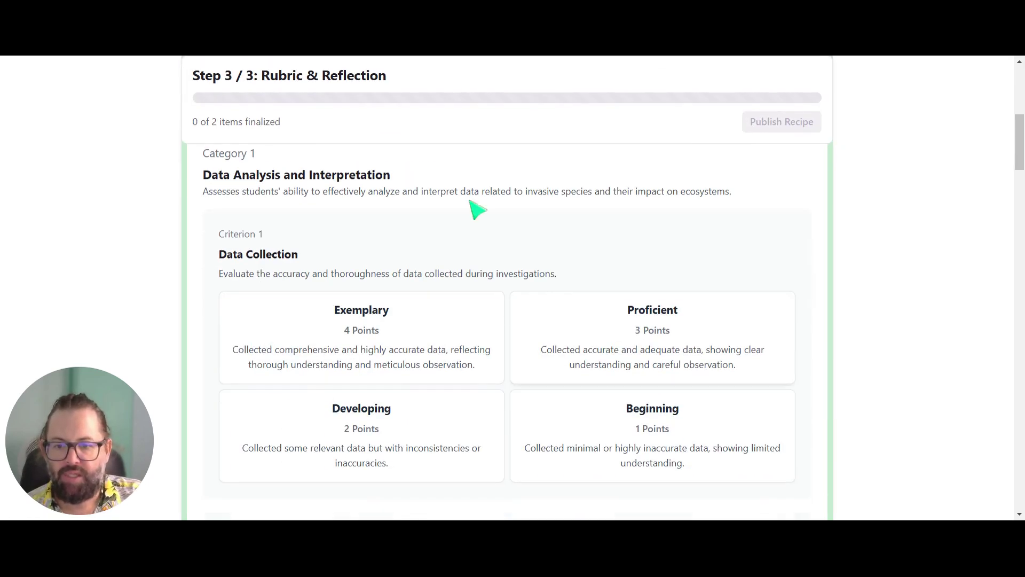
scroll(590, 402, "down", 4)
scroll(594, 404, "down", 4)
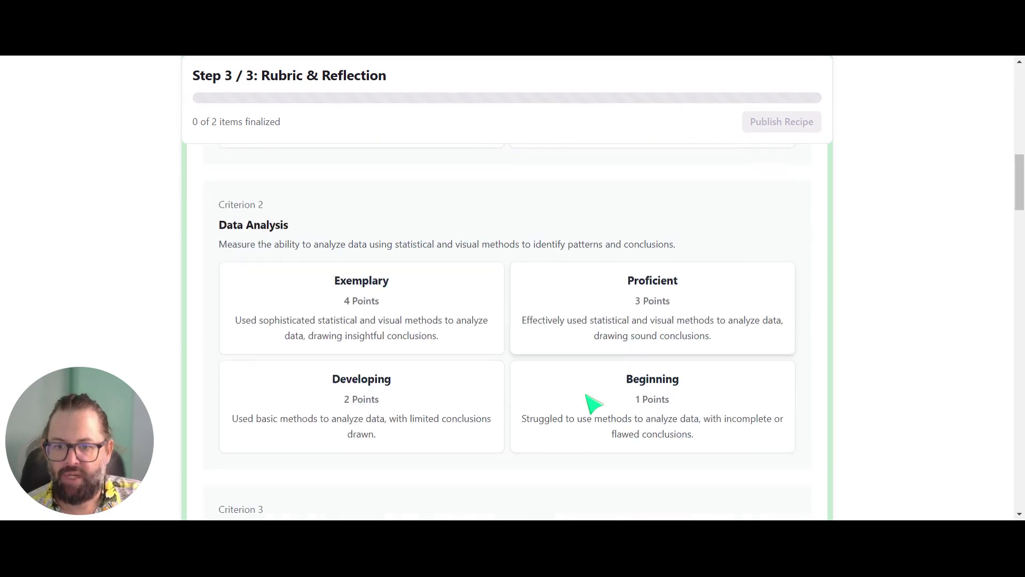
scroll(587, 397, "down", 4)
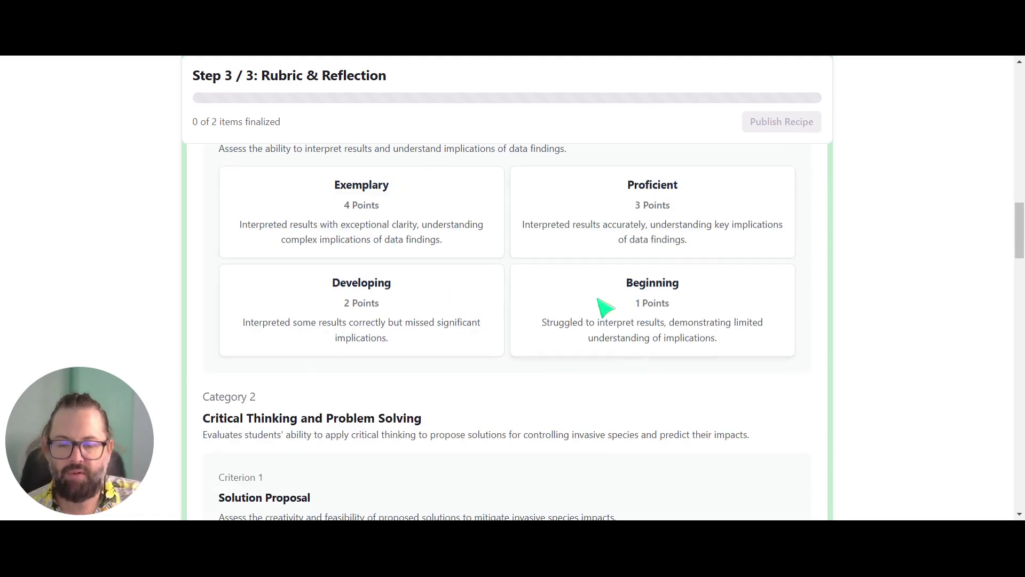
scroll(528, 383, "up", 5)
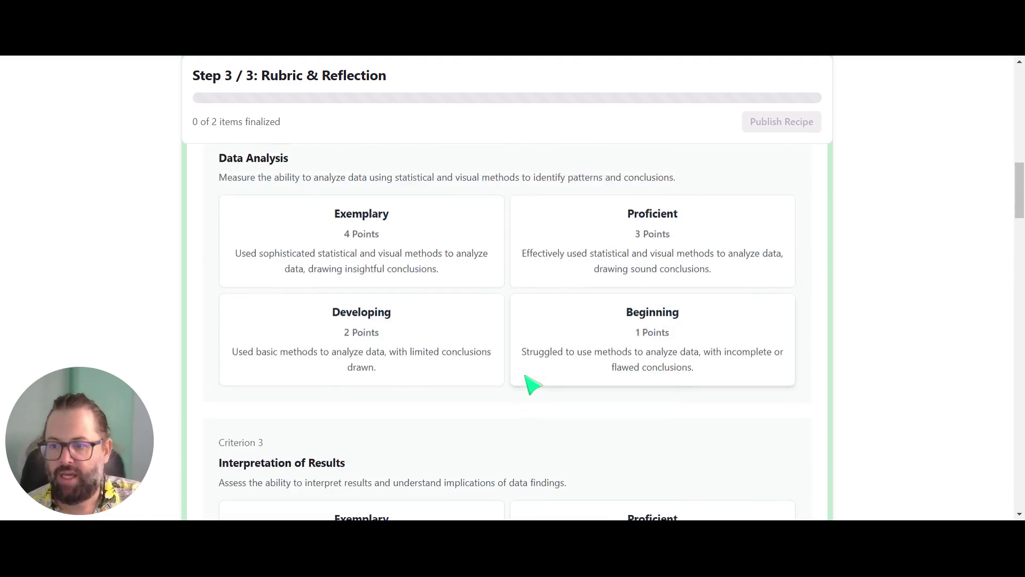
scroll(532, 383, "up", 10)
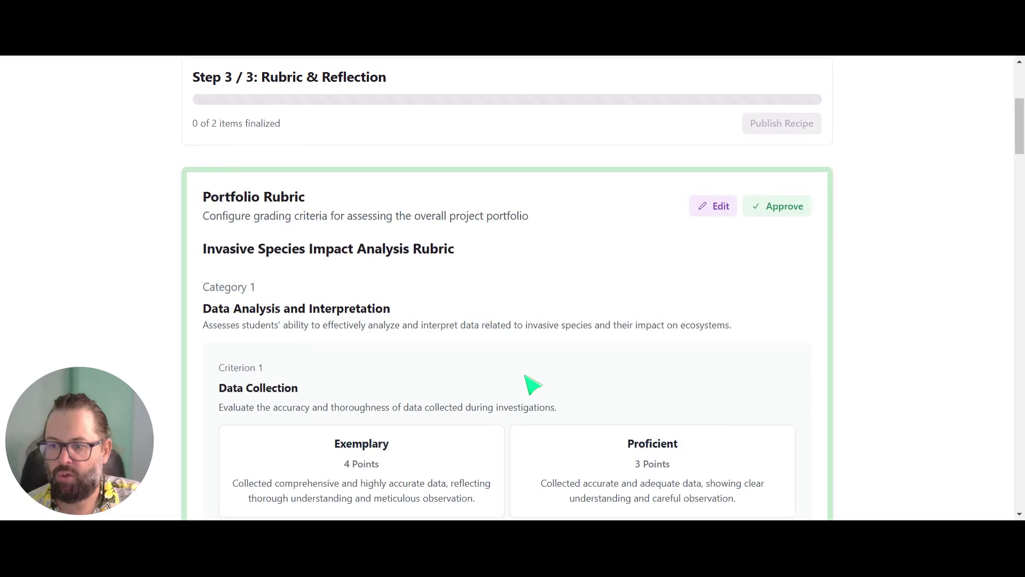
scroll(533, 384, "down", 3)
left_click(789, 274)
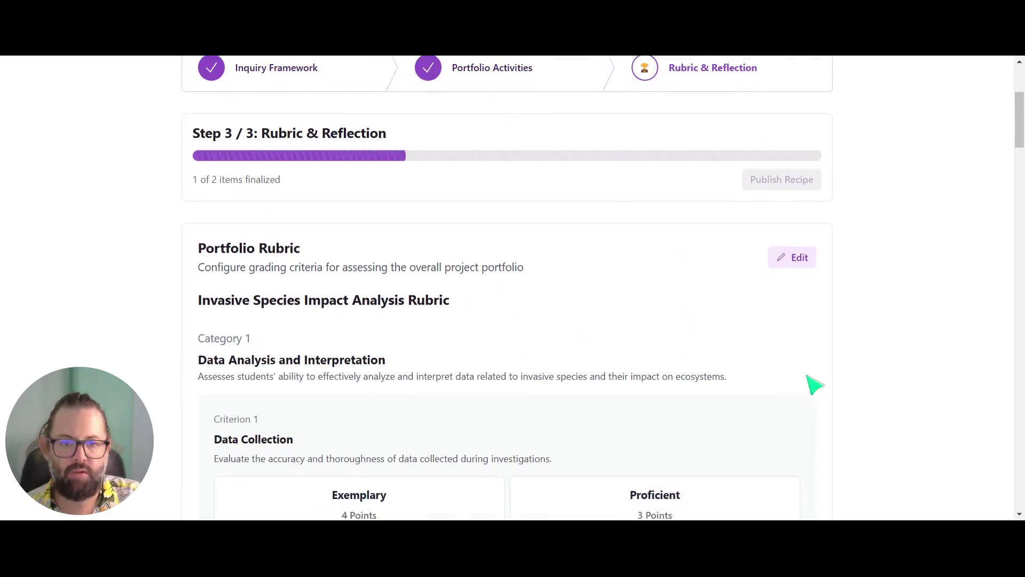
Scroll down to the Reflection Prompts and read through their questions.
scroll(814, 385, "down", 8)
scroll(815, 385, "down", 20)
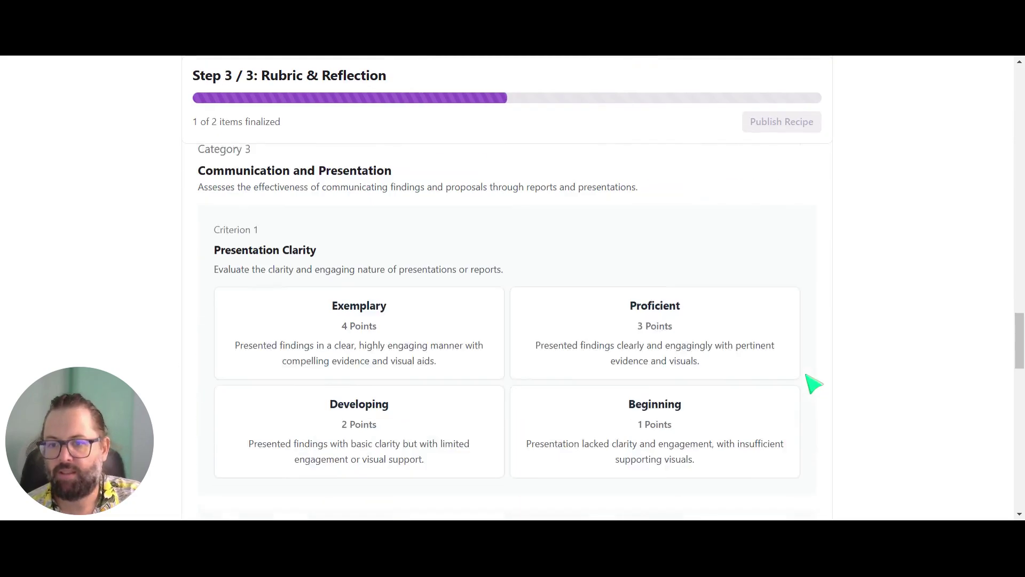
scroll(814, 384, "down", 7)
scroll(814, 383, "up", 1)
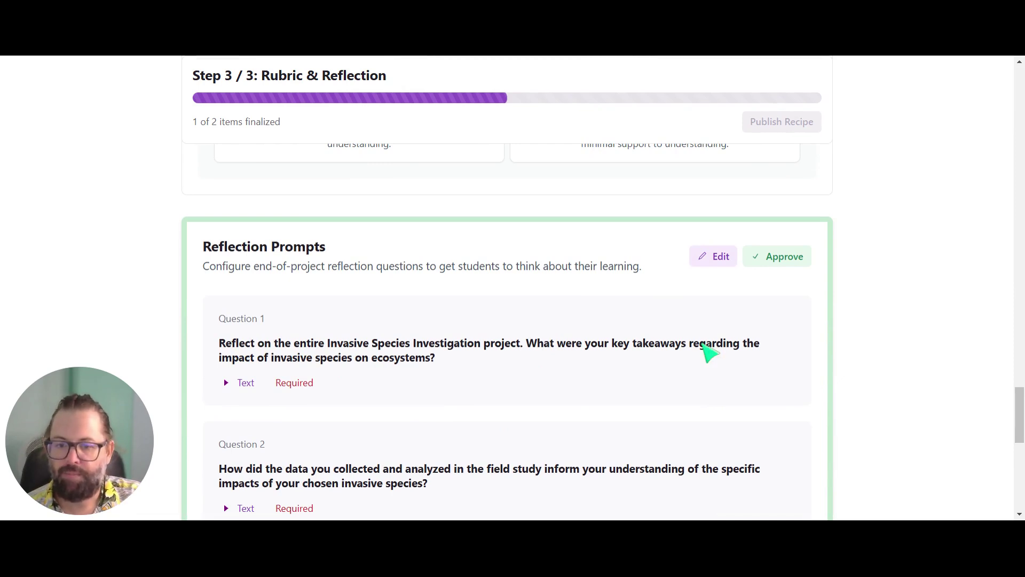
scroll(709, 350, "down", 1)
scroll(709, 350, "up", 1)
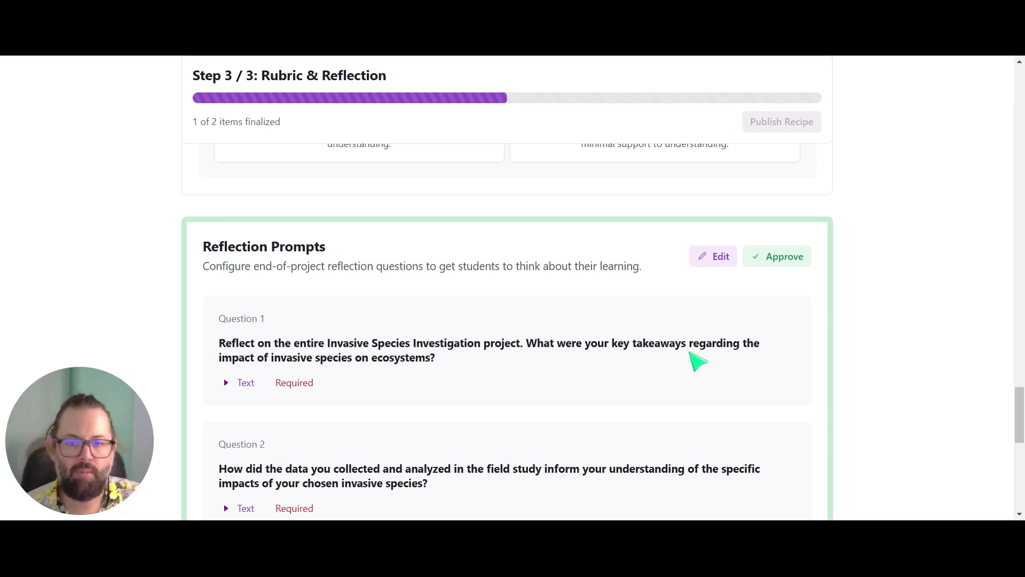
scroll(693, 359, "down", 1)
Approve the reflection prompts and publish the Invasive Species Impact recipe.
left_click(779, 193)
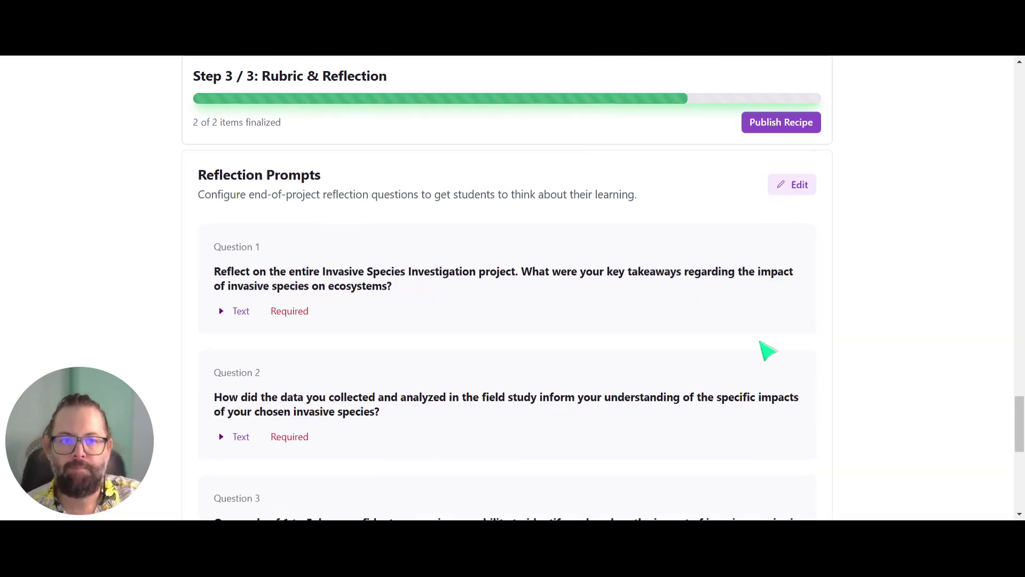
scroll(769, 353, "up", 10)
scroll(764, 358, "up", 15)
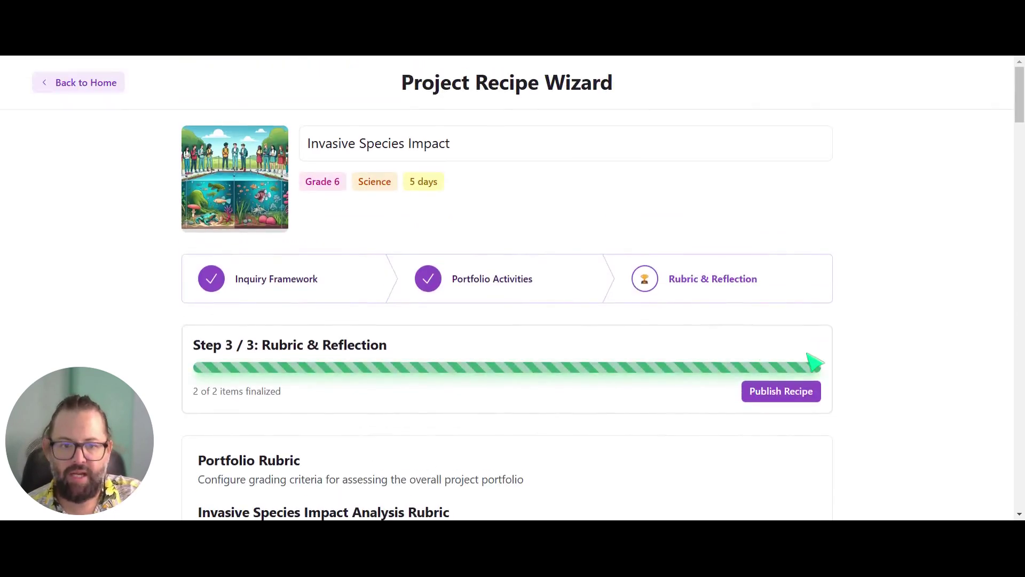
left_click(786, 394)
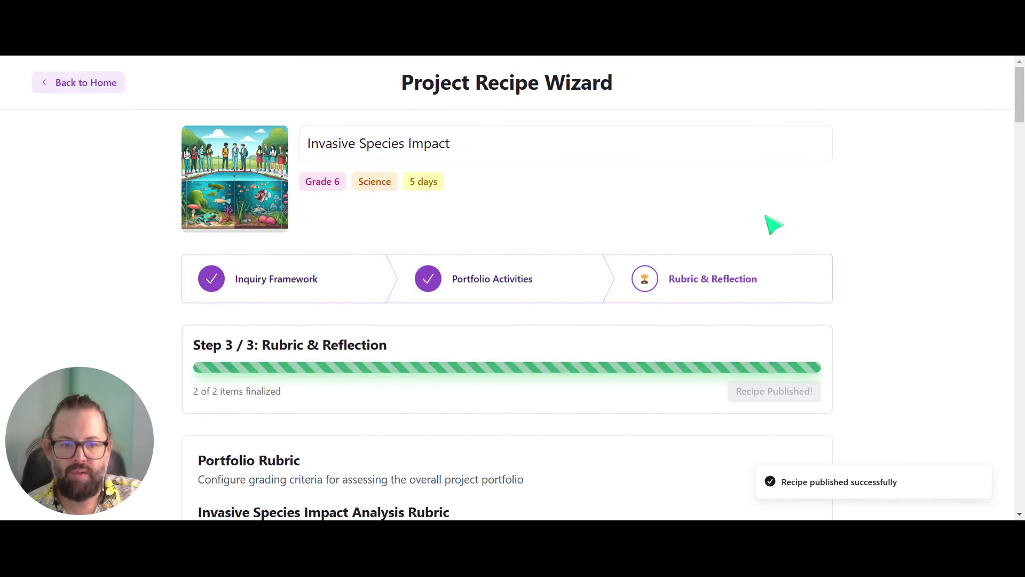